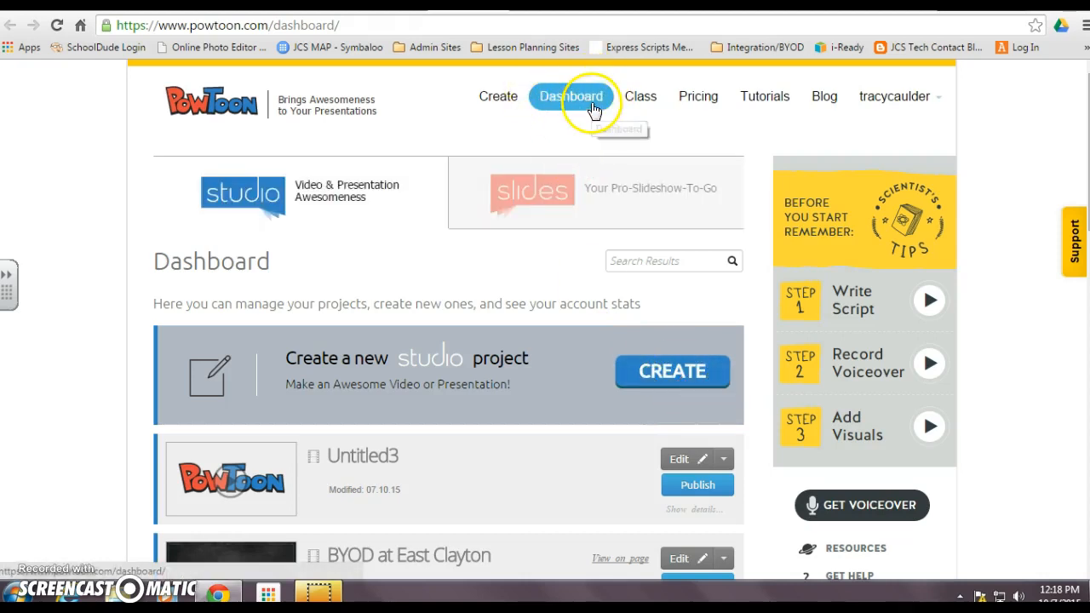
# - Start a new Studio project from scratch using the Cooler Flat theme in the Education category
pyautogui.click(685, 366)
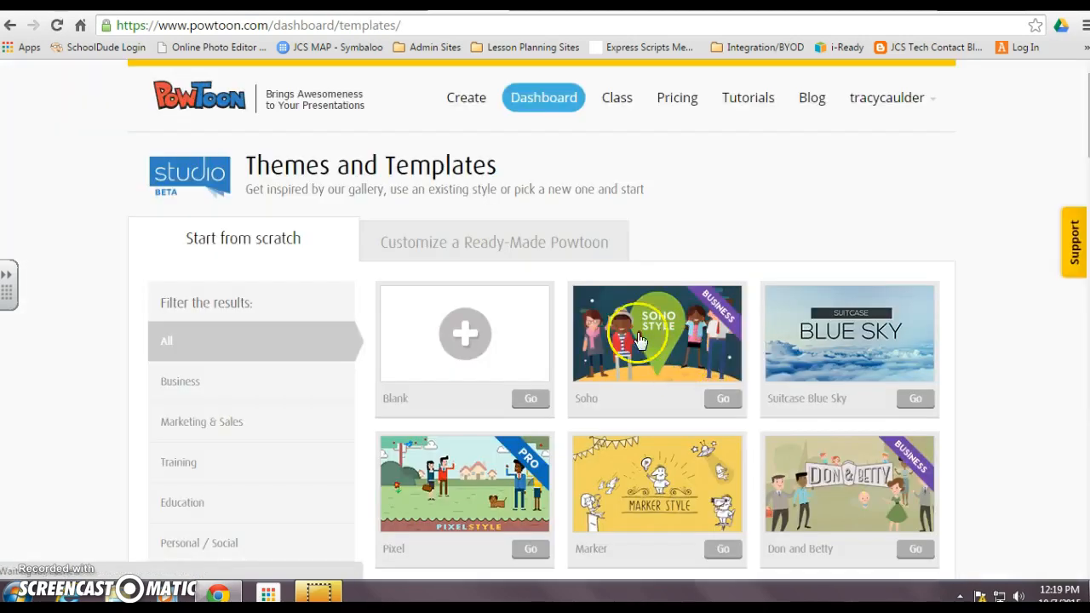
pyautogui.click(184, 507)
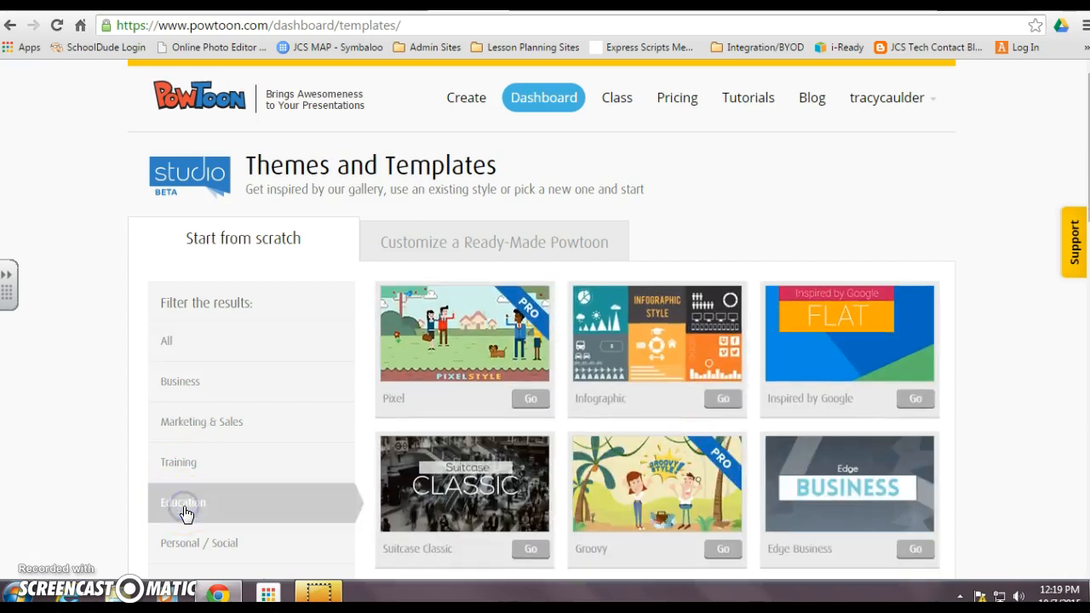
pyautogui.scroll(-3, 990, 288)
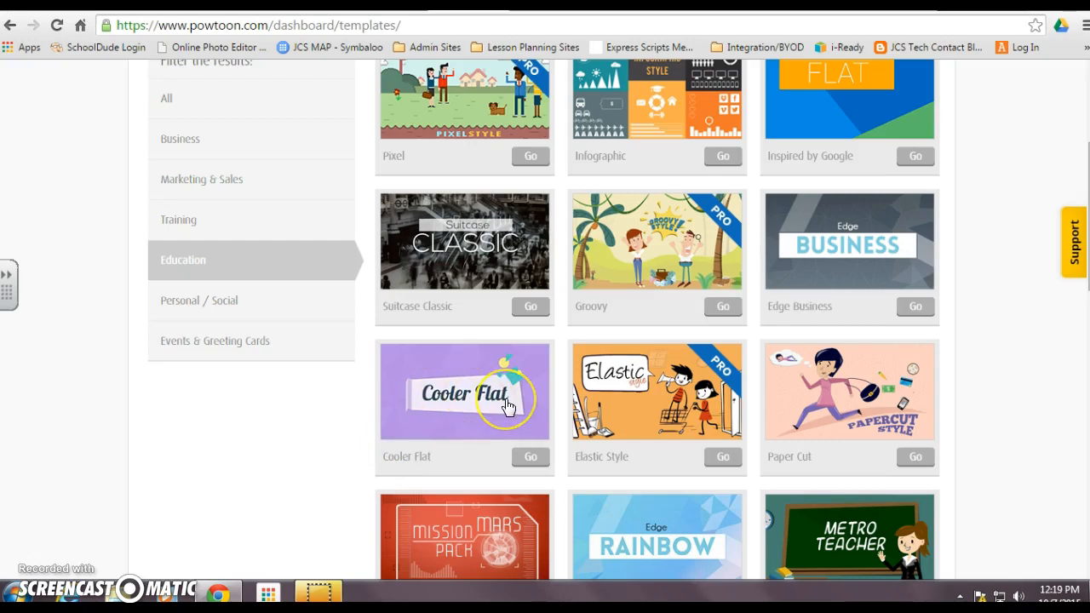
pyautogui.click(529, 459)
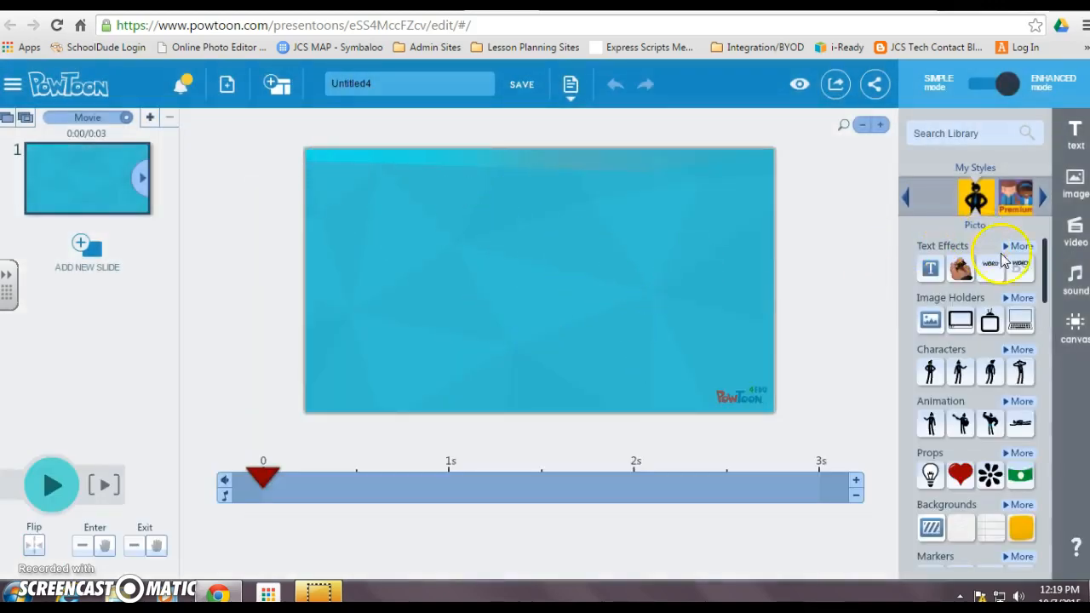
# - Add the animated Picto figure with both hands raised to its head to the left side of the slide
pyautogui.moveTo(1046, 251)
pyautogui.mouseDown()
pyautogui.moveTo(1070, 545)
pyautogui.moveTo(1044, 232)
pyautogui.mouseUp()
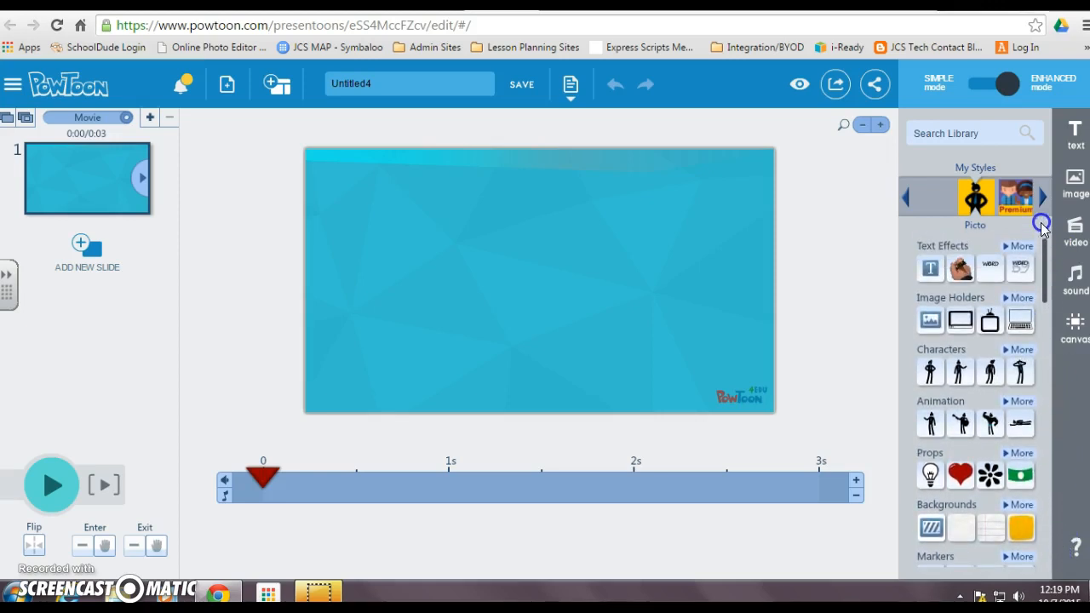
pyautogui.click(1018, 402)
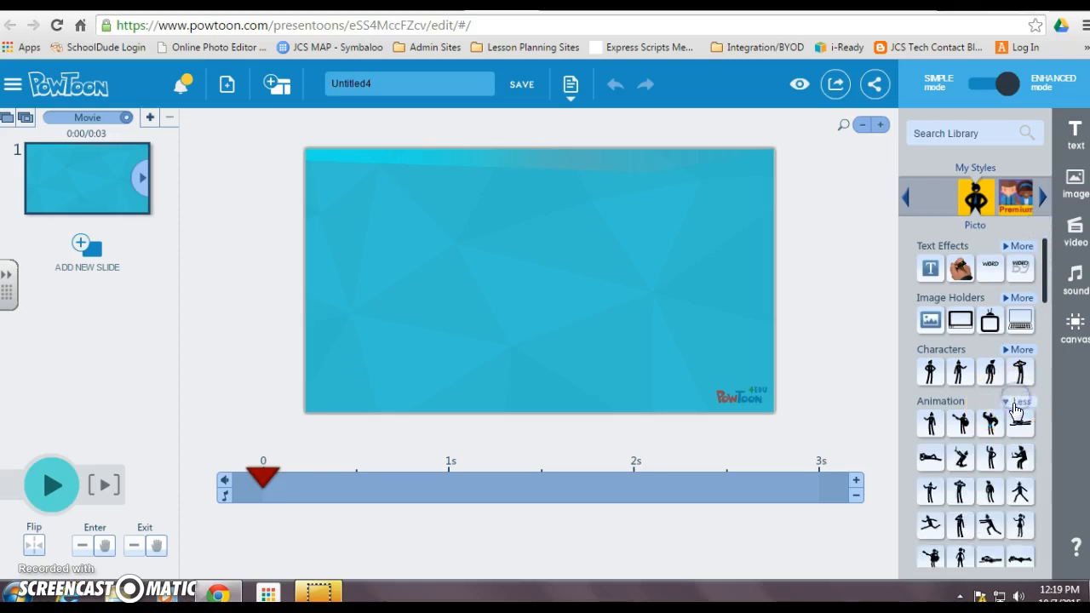
pyautogui.moveTo(964, 491)
pyautogui.moveTo(962, 492); pyautogui.dragTo(361, 305)
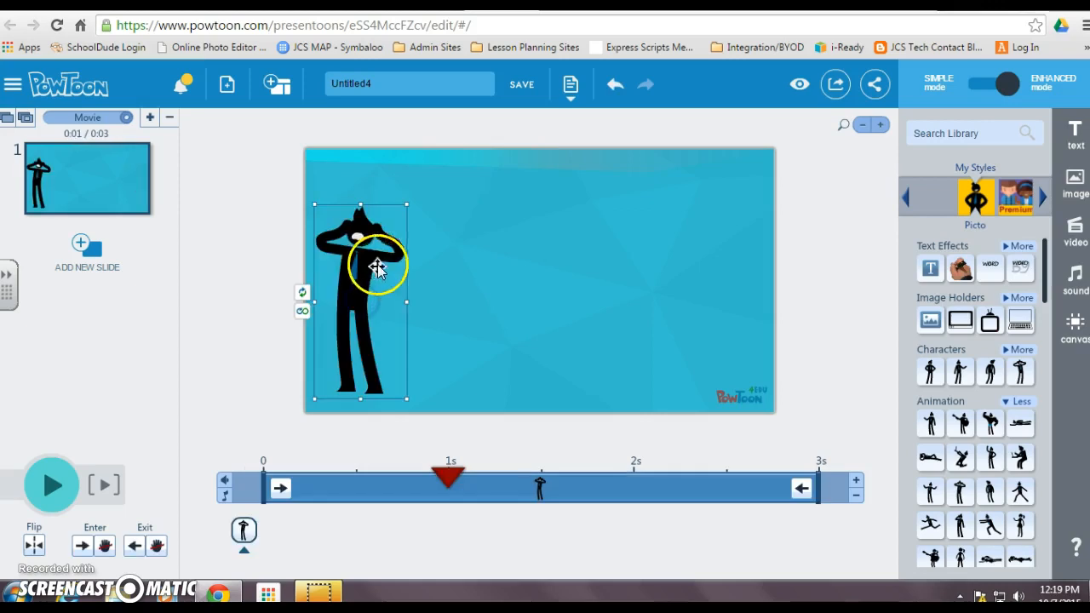
# - Enlarge the figure slightly and flip it horizontally
pyautogui.moveTo(405, 205); pyautogui.dragTo(429, 184)
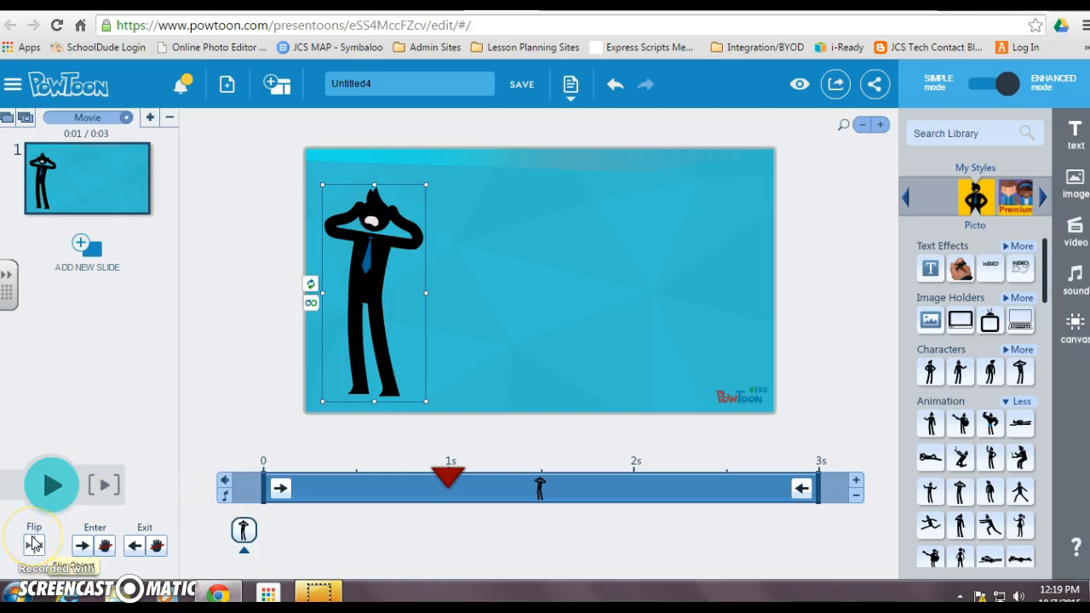
pyautogui.click(32, 545)
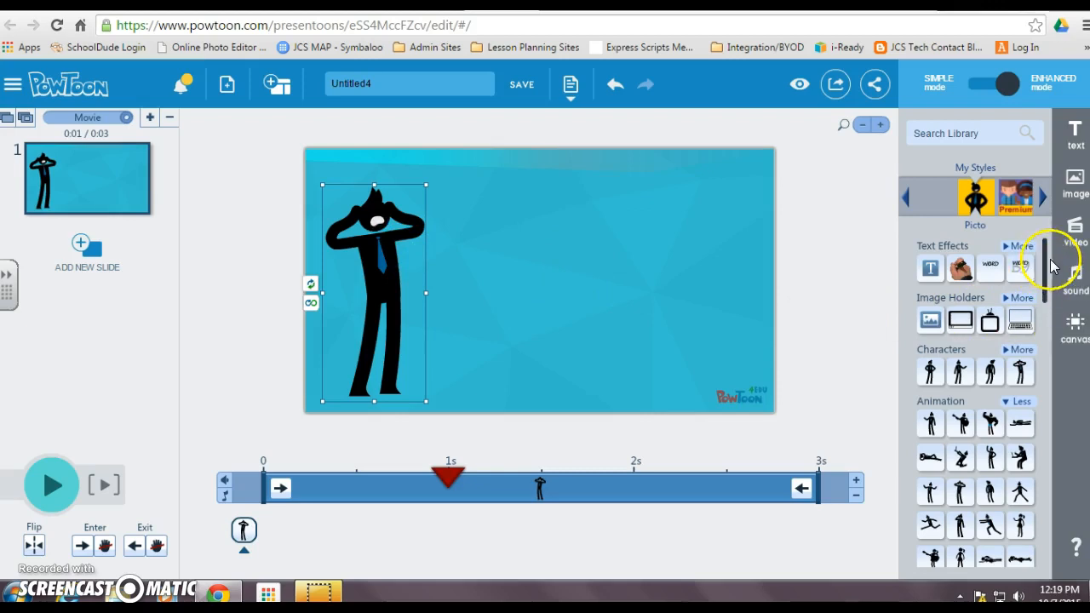
# - Add the long speech bubble prop and fit it, reduced in size, beside the figure's head at the slide's upper edge
pyautogui.click(1020, 402)
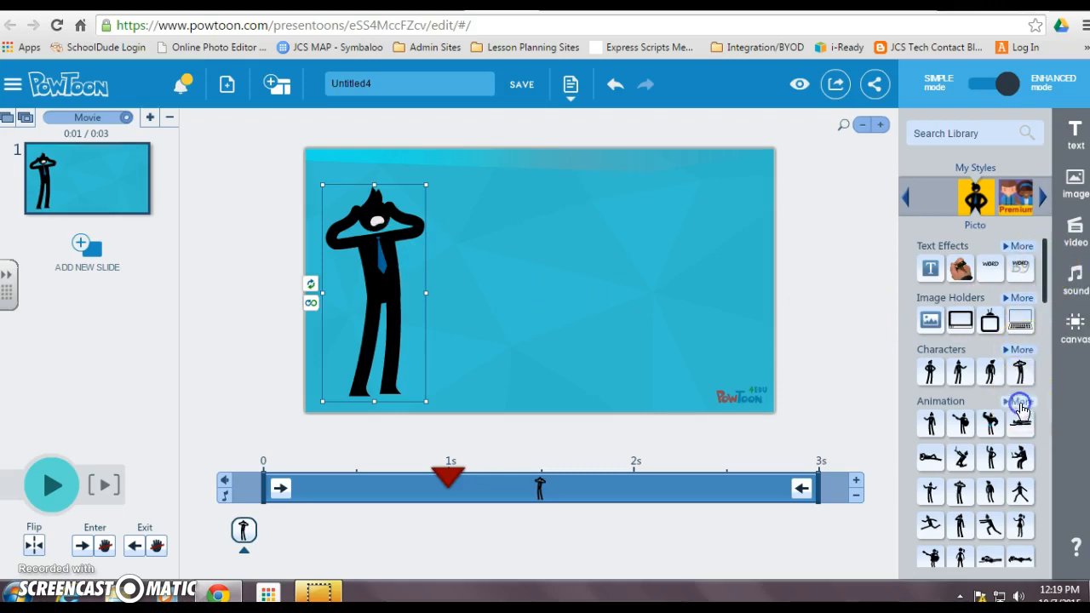
pyautogui.click(1025, 456)
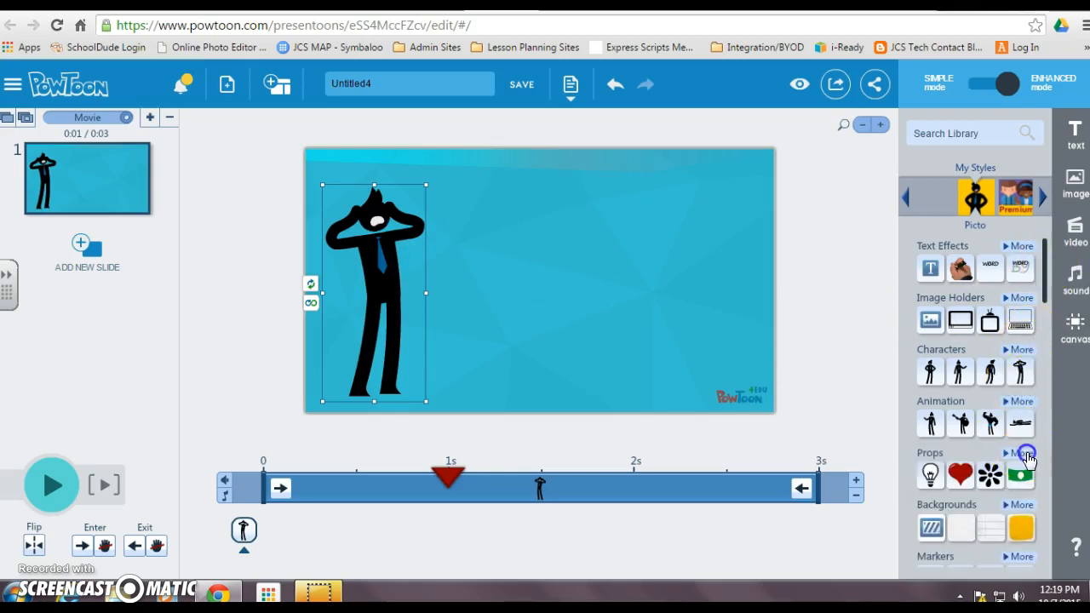
pyautogui.moveTo(966, 514); pyautogui.dragTo(690, 203)
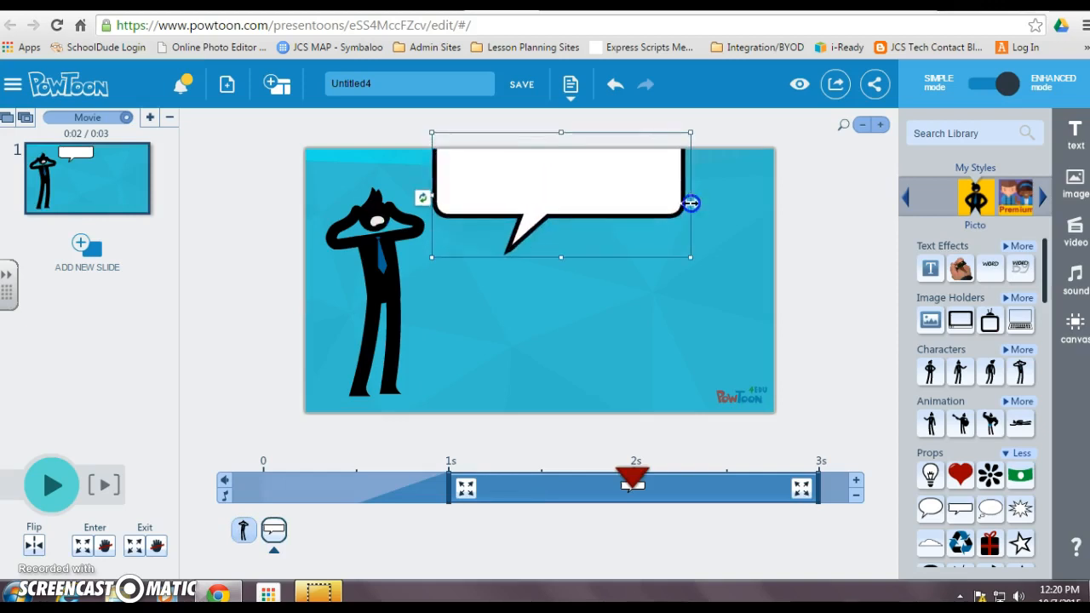
pyautogui.moveTo(574, 197)
pyautogui.mouseDown()
pyautogui.moveTo(584, 234)
pyautogui.moveTo(564, 226)
pyautogui.moveTo(569, 218)
pyautogui.mouseUp()
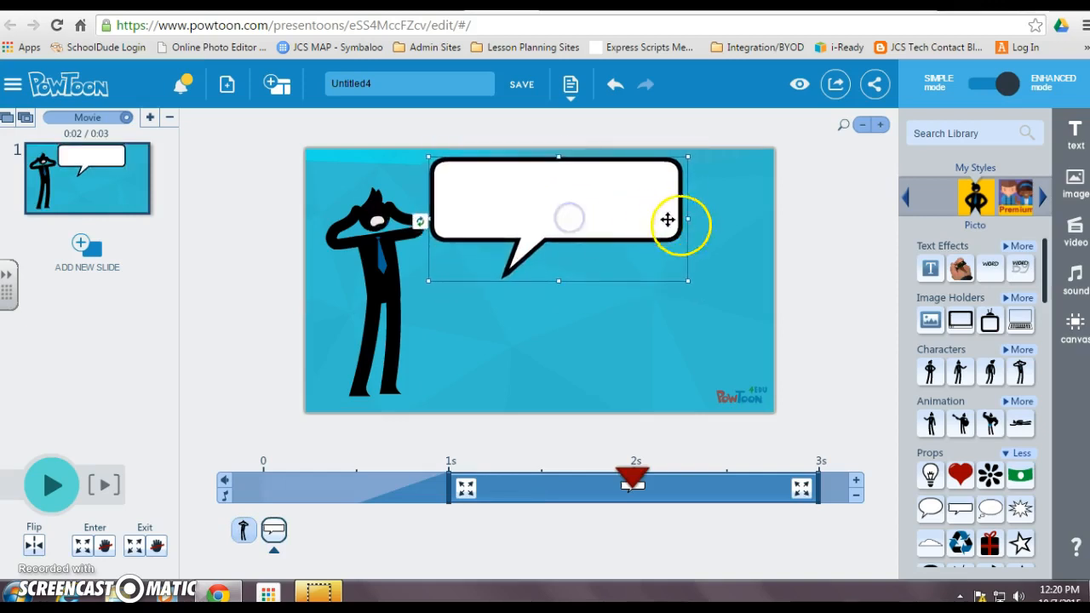
pyautogui.moveTo(687, 280); pyautogui.dragTo(621, 218)
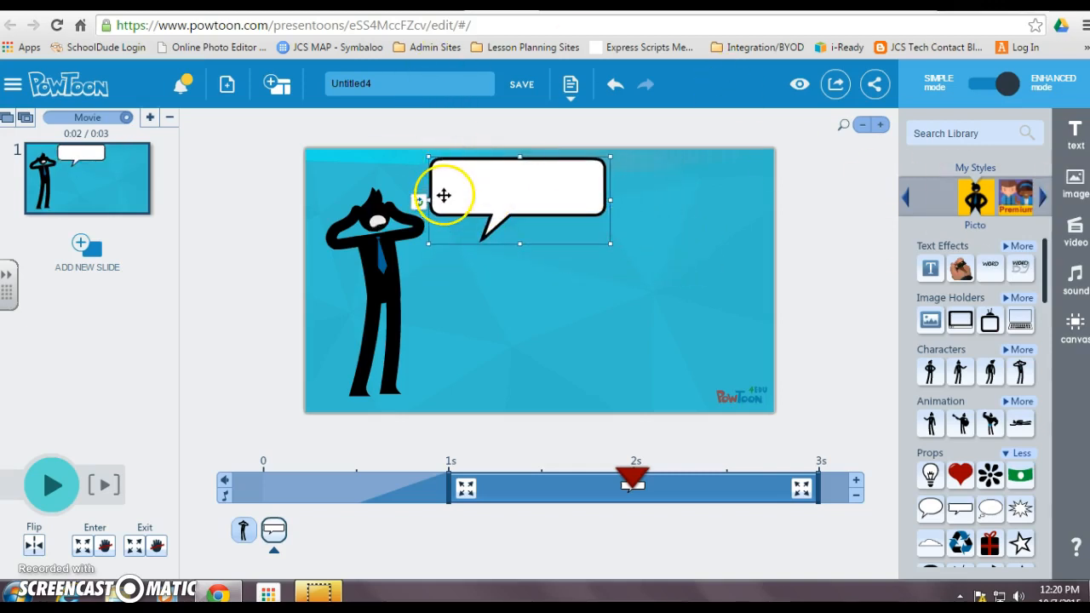
pyautogui.click(788, 298)
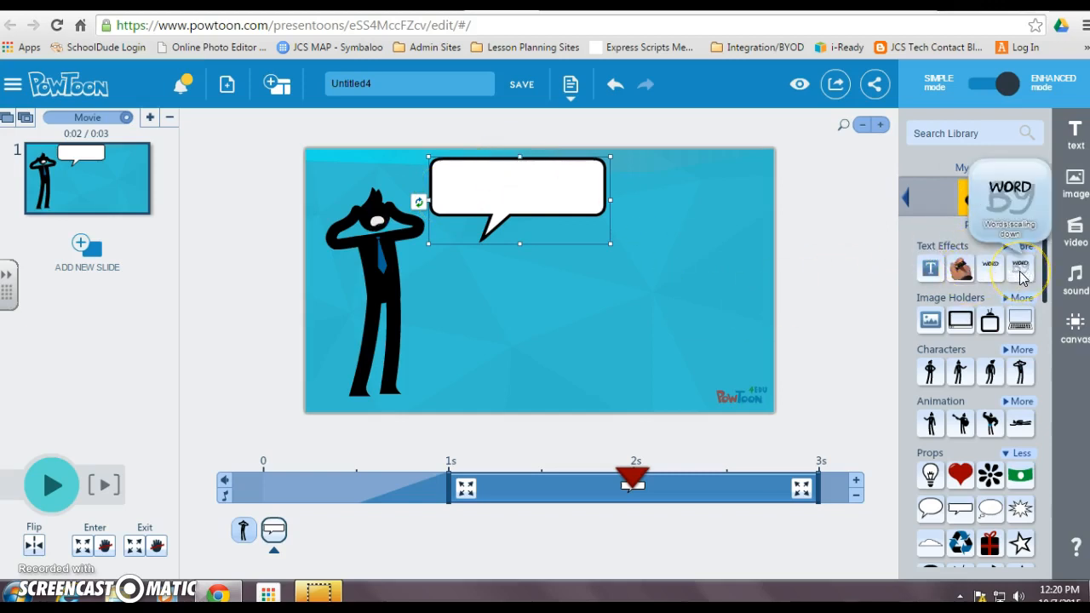
# - Add a word-by-word text effect inside the speech bubble reading "AHOY Mateys!"
pyautogui.click(992, 270)
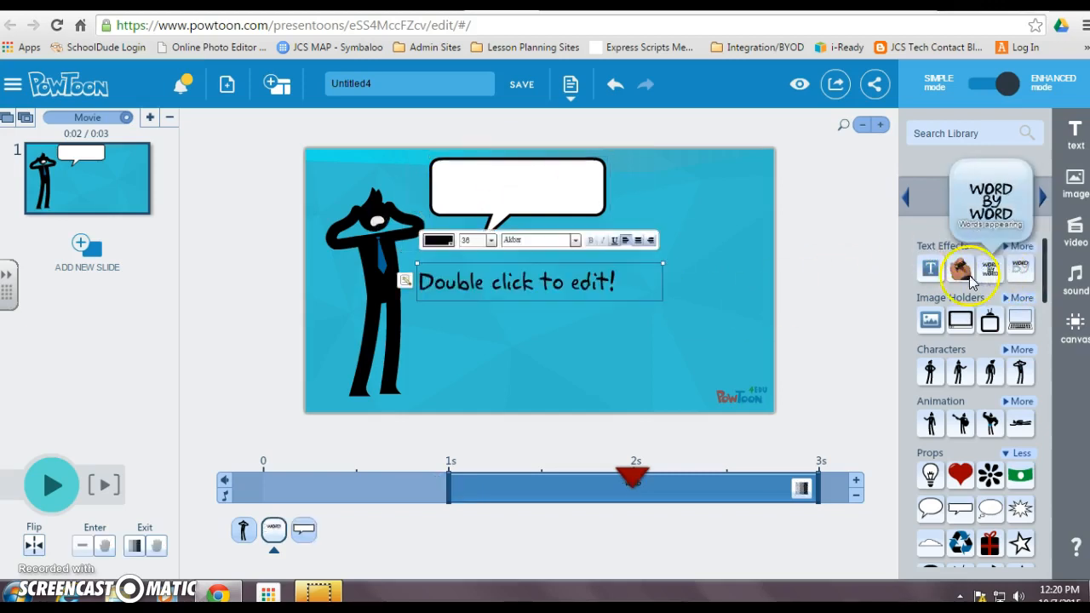
pyautogui.moveTo(538, 292); pyautogui.dragTo(561, 200)
pyautogui.doubleClick(629, 189)
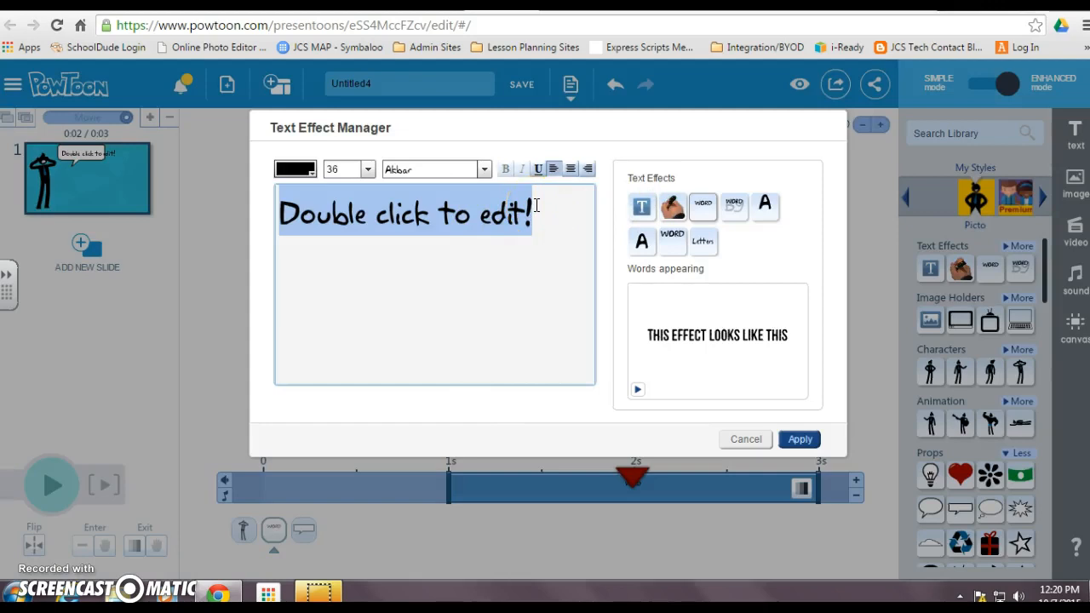
pyautogui.write('AHOY Mateys!')
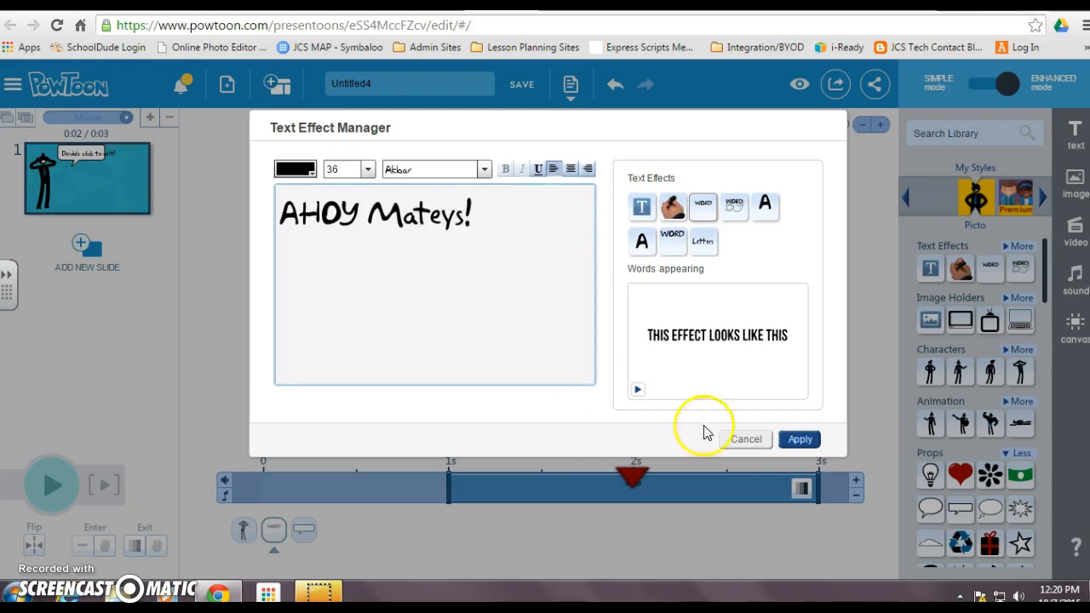
pyautogui.click(800, 440)
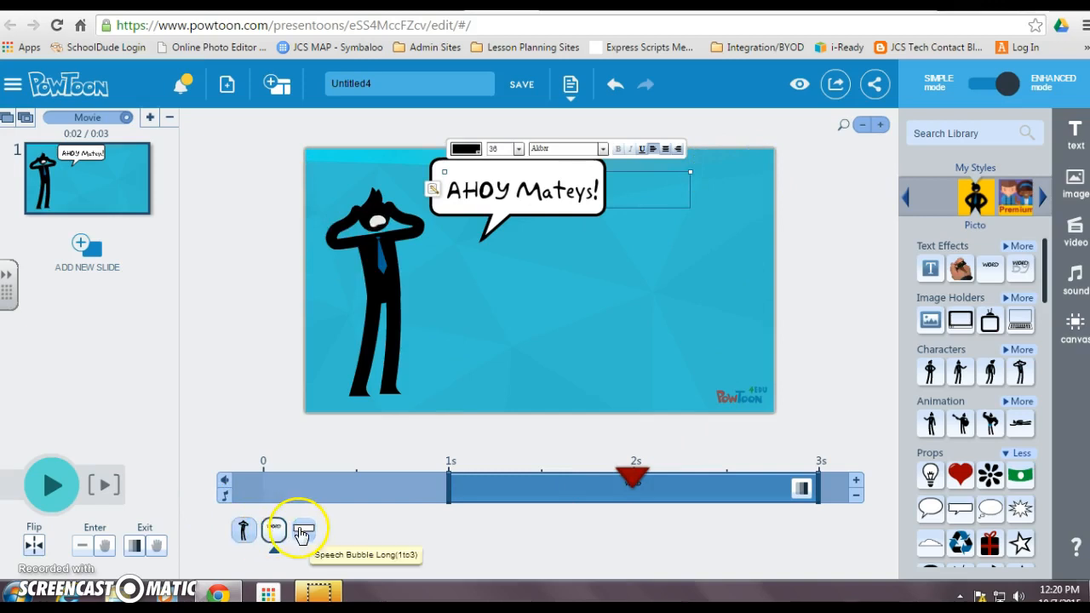
# - Make the speech bubble appear at 0.5 s on the timeline, before its text
pyautogui.click(273, 529)
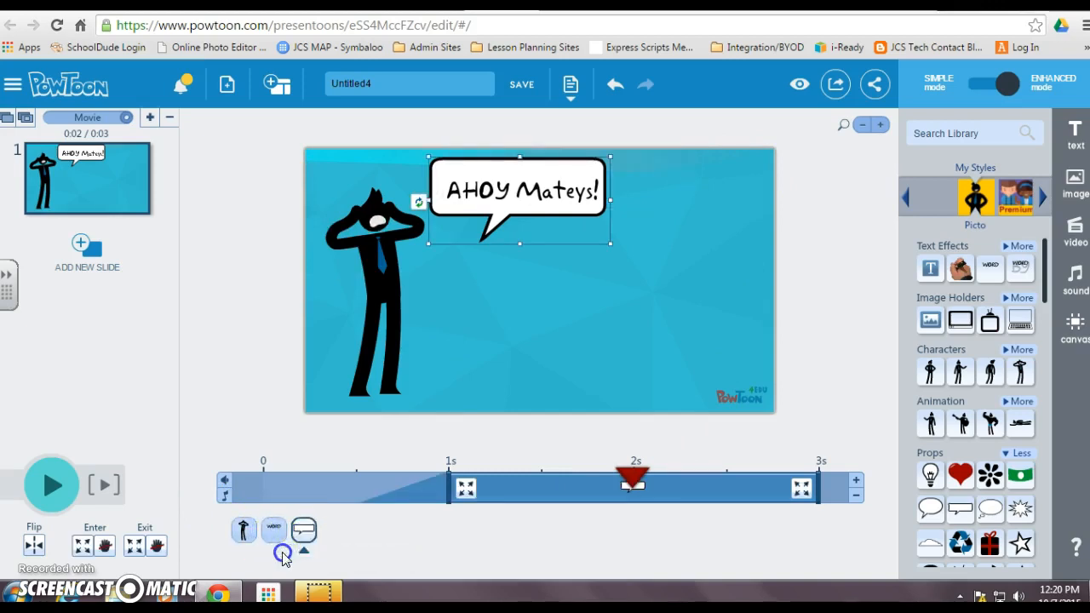
pyautogui.click(271, 532)
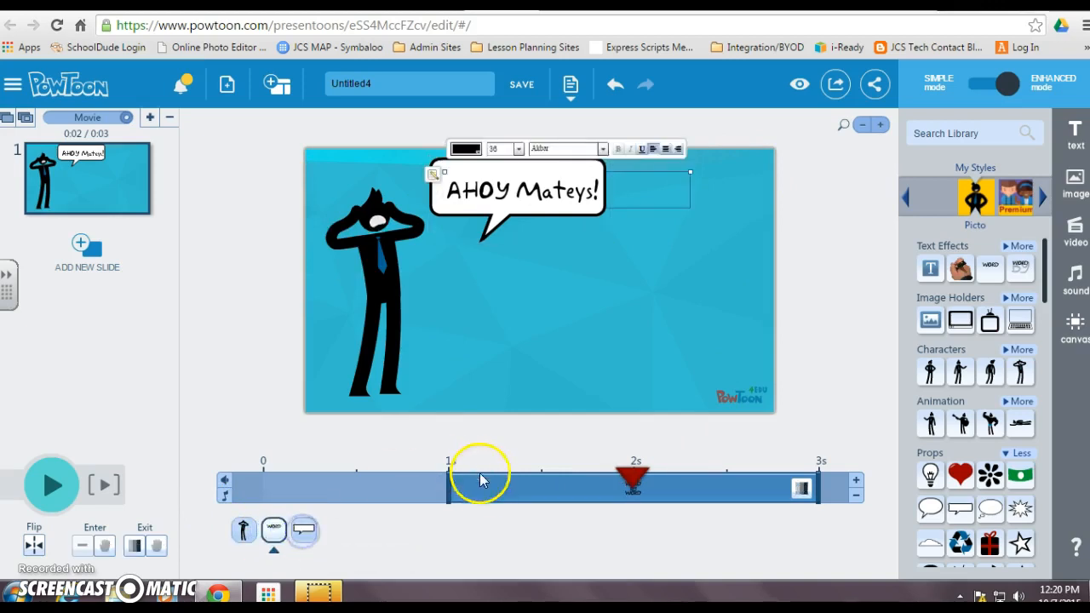
pyautogui.click(308, 530)
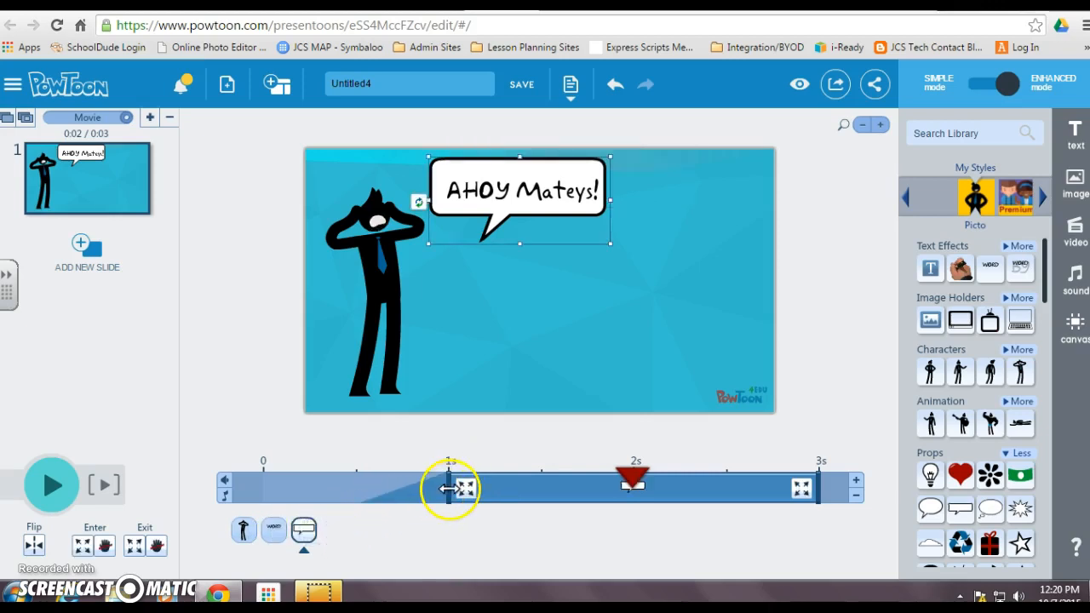
pyautogui.moveTo(453, 487); pyautogui.dragTo(361, 487)
pyautogui.click(289, 535)
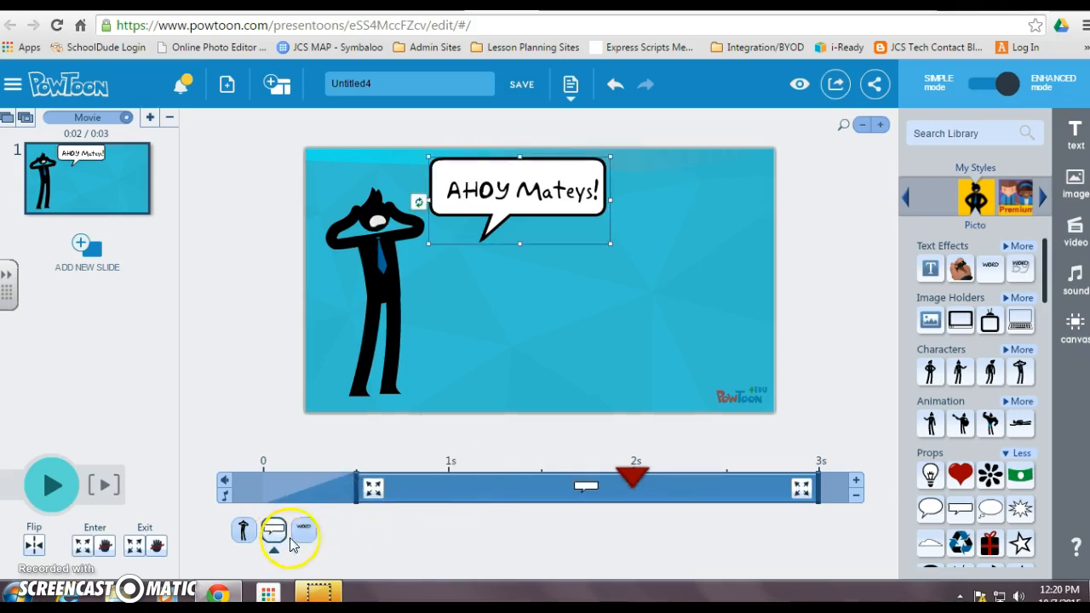
# - Check the timeline spans of the figure, the speech bubble and the greeting text one after another
pyautogui.click(244, 532)
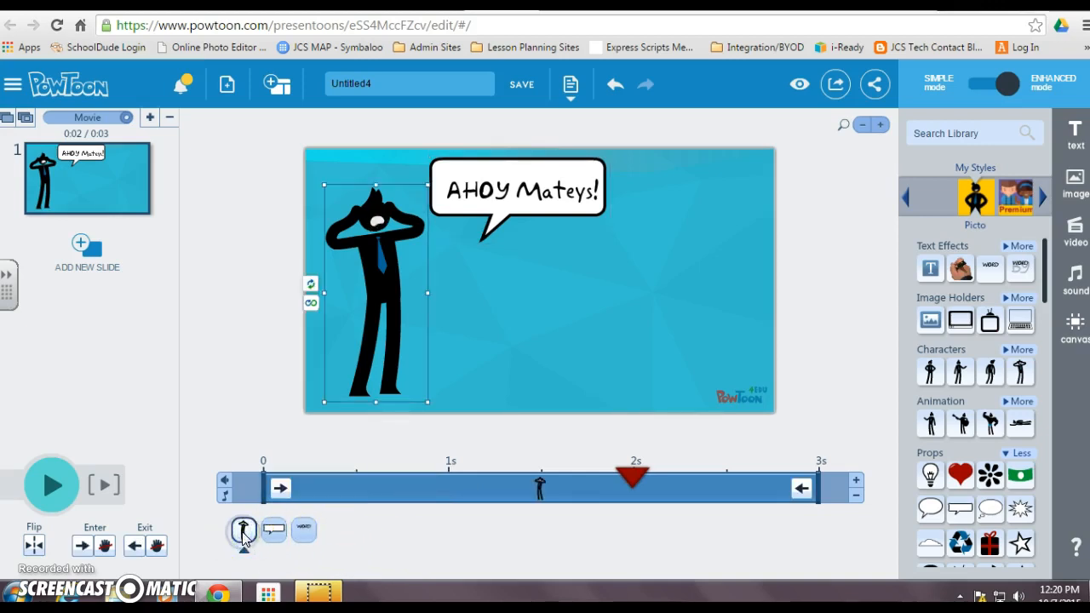
pyautogui.click(272, 532)
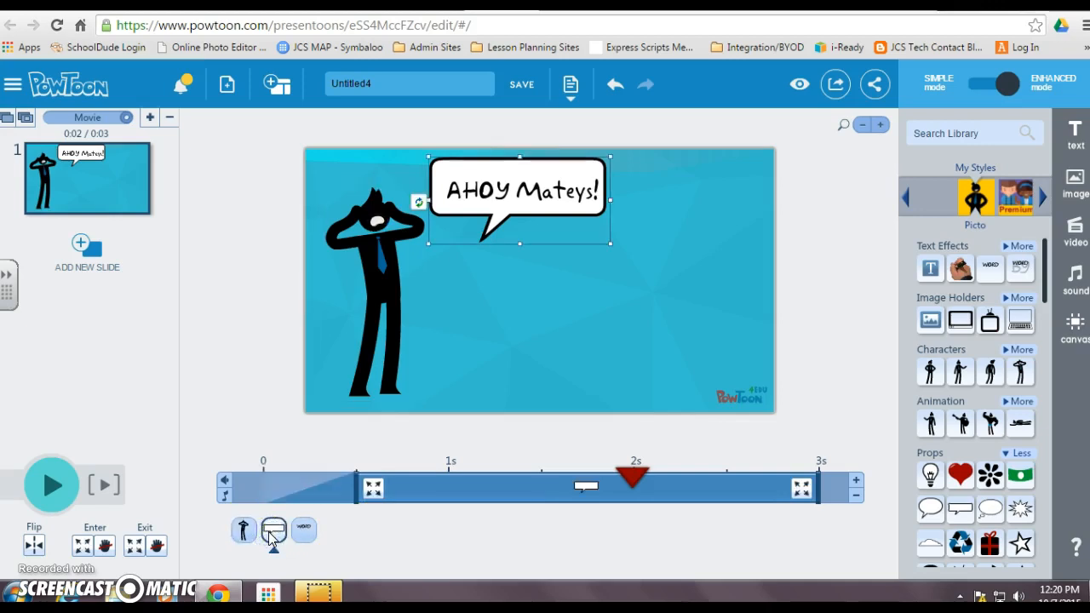
pyautogui.click(305, 532)
pyautogui.click(486, 503)
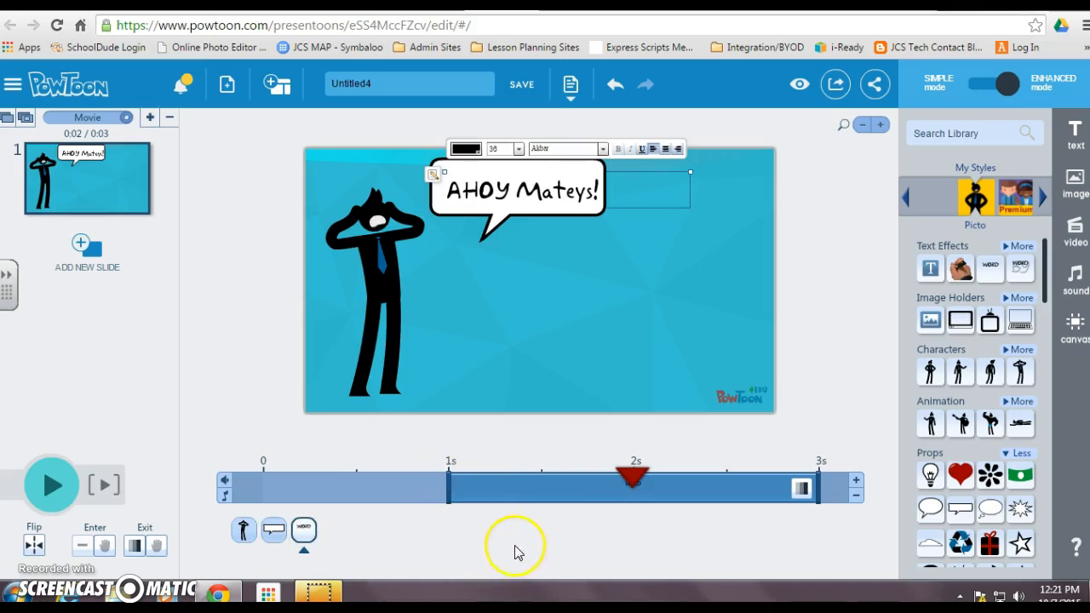
pyautogui.click(243, 529)
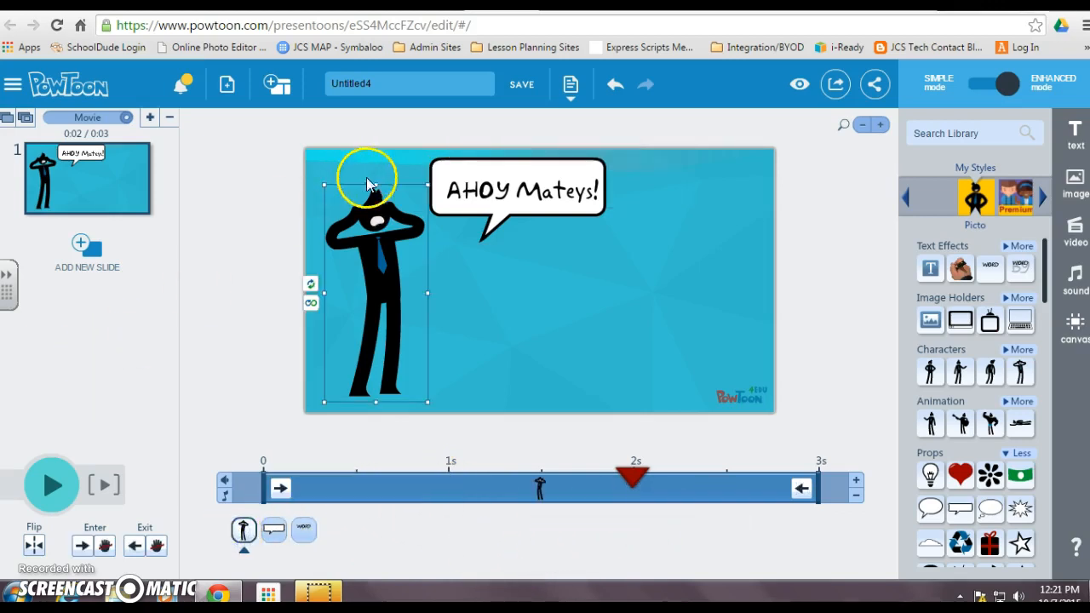
# - Add a handwriting text effect below the speech bubble containing "By" and the author's full name
pyautogui.click(965, 274)
pyautogui.moveTo(526, 285); pyautogui.dragTo(581, 303)
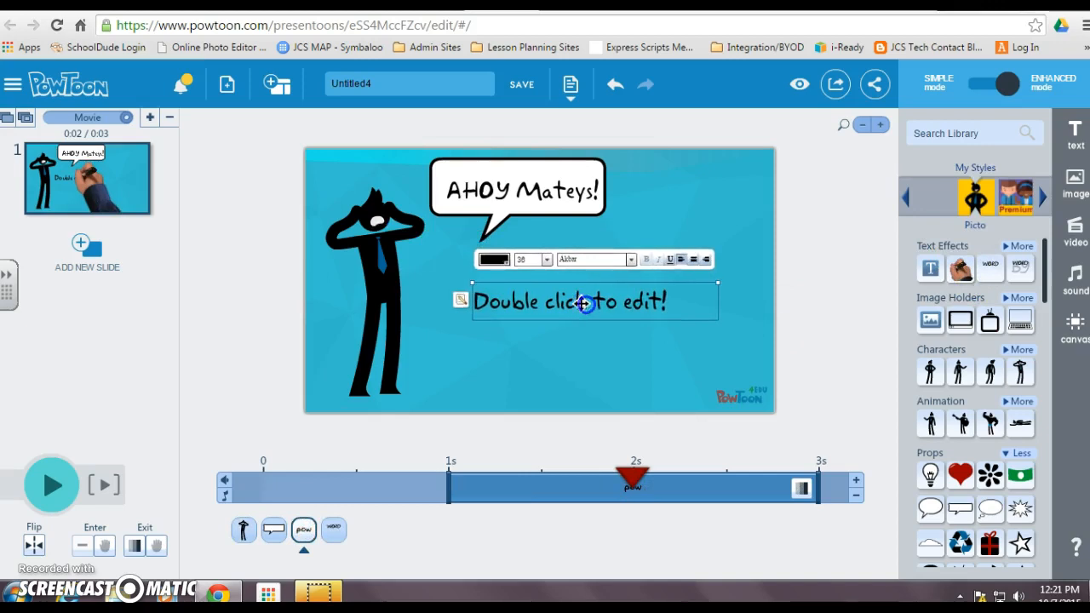
pyautogui.doubleClick(581, 303)
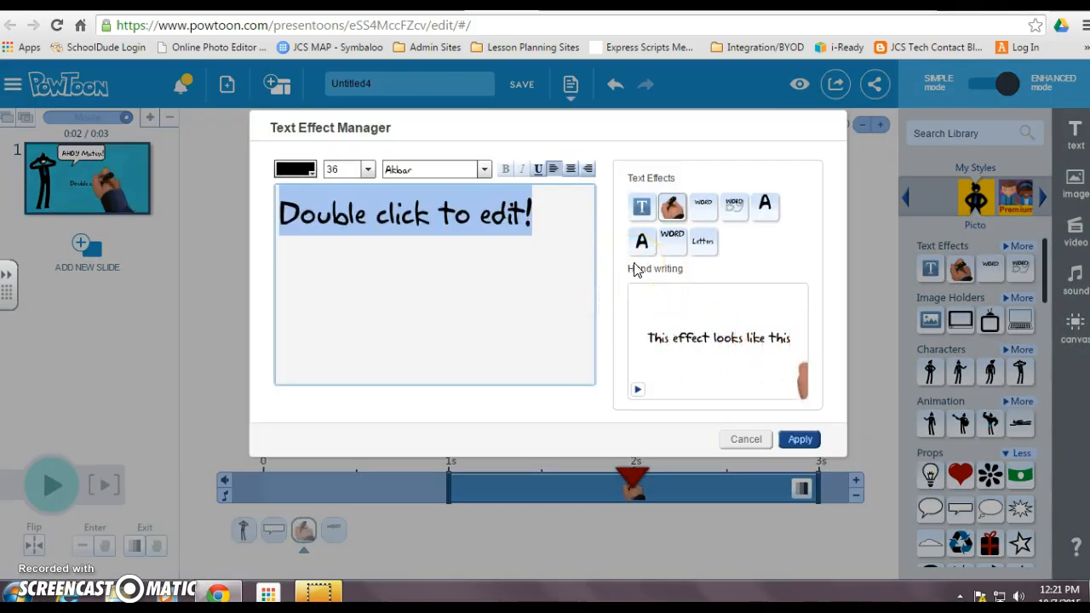
pyautogui.write('By Tracy C')
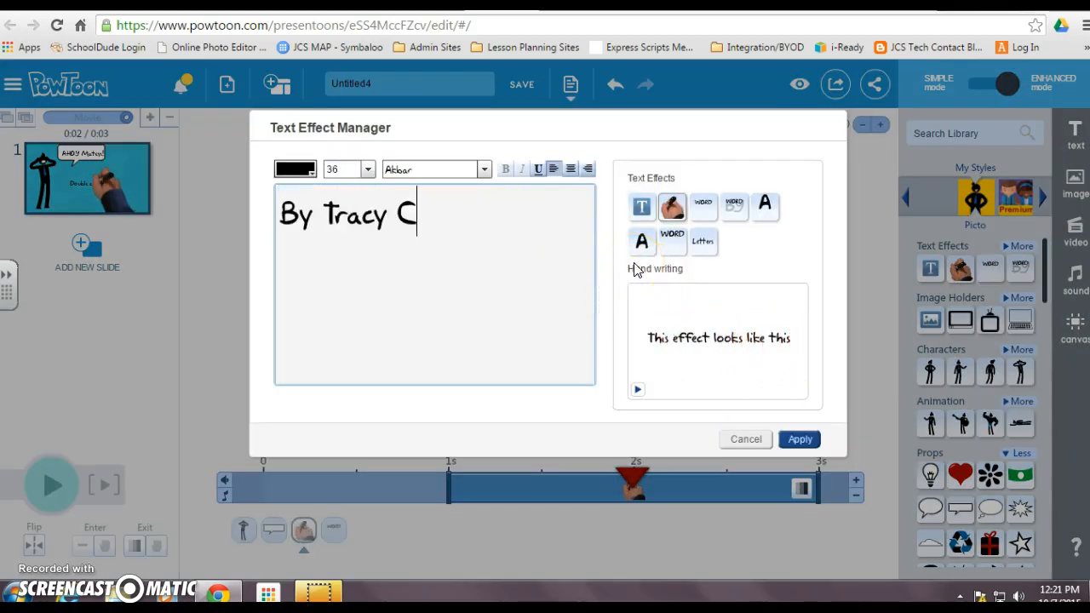
pyautogui.click(805, 440)
pyautogui.click(224, 316)
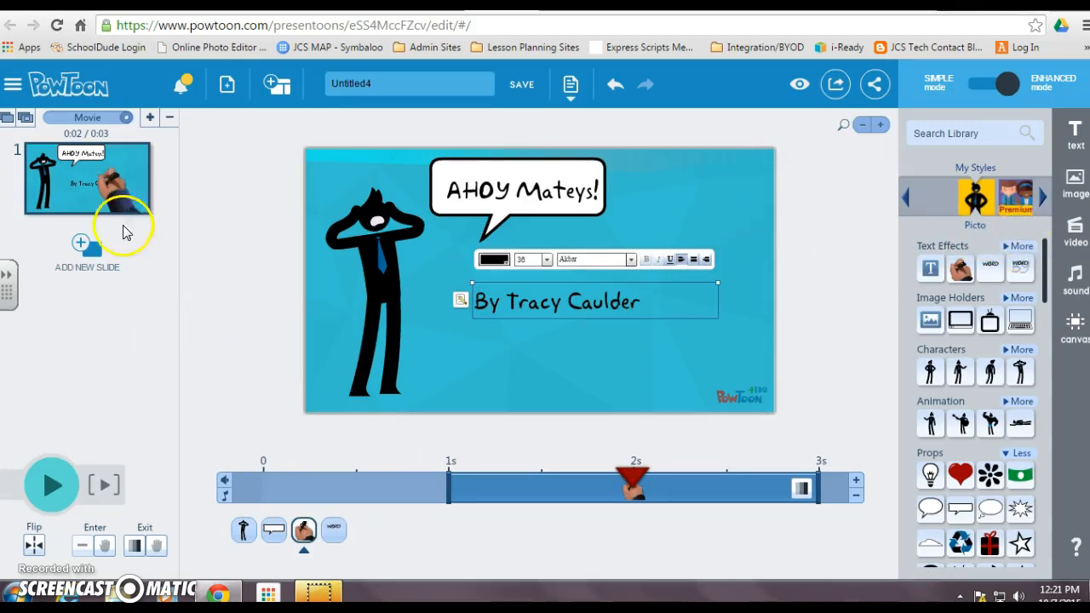
# - Compare the timeline spans of the greeting text and the handwritten byline
pyautogui.click(333, 530)
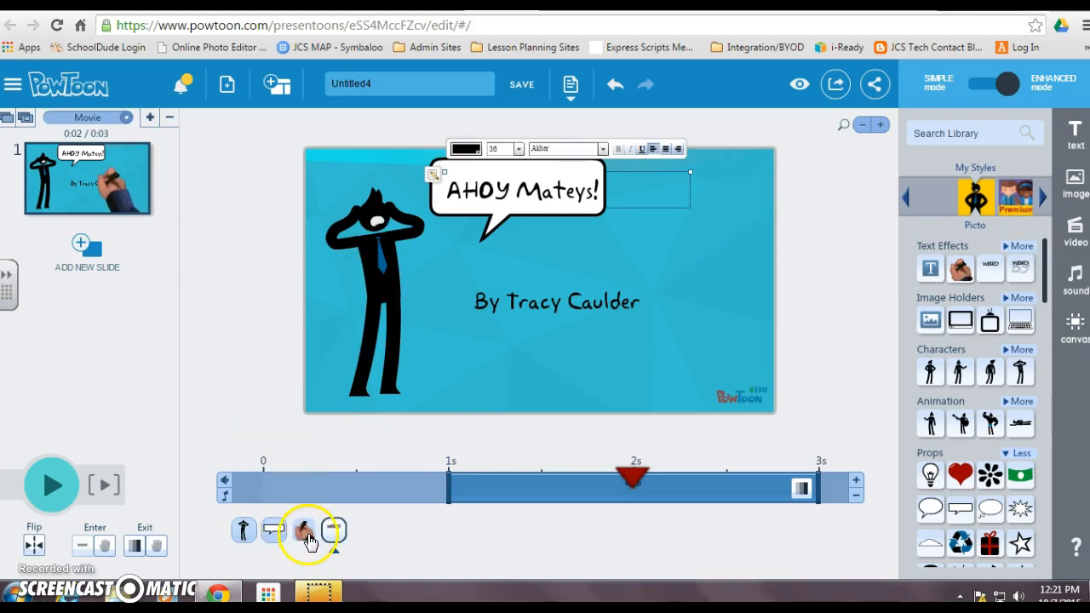
pyautogui.click(306, 536)
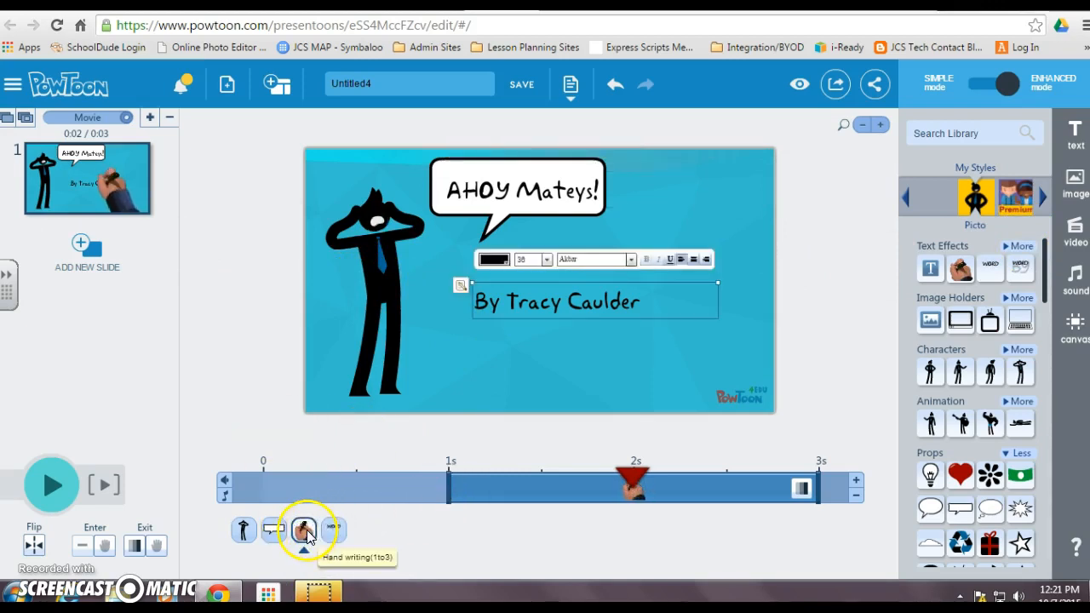
pyautogui.click(333, 535)
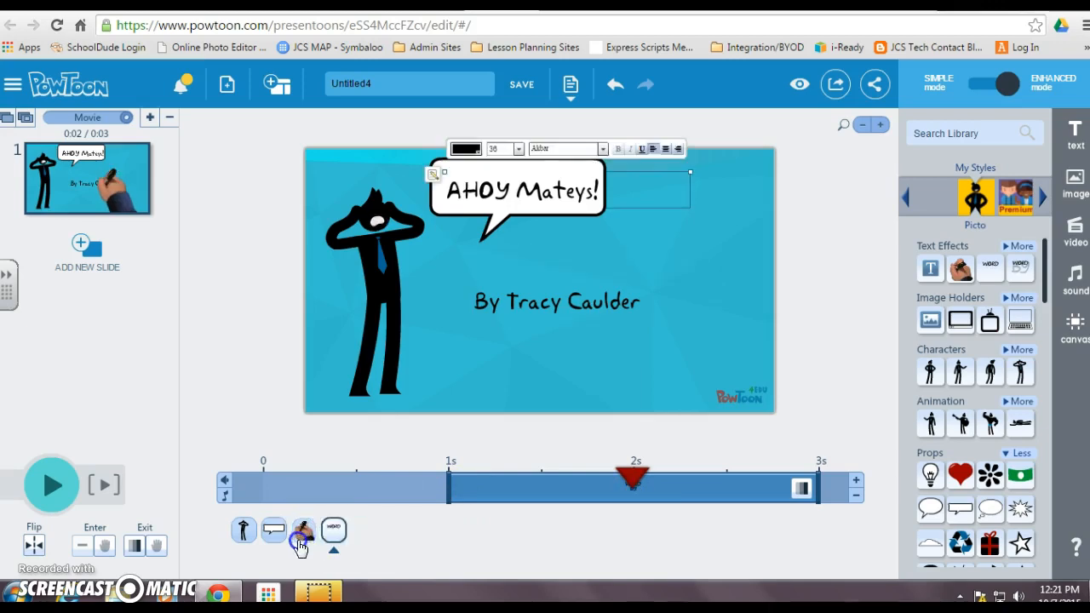
pyautogui.click(304, 529)
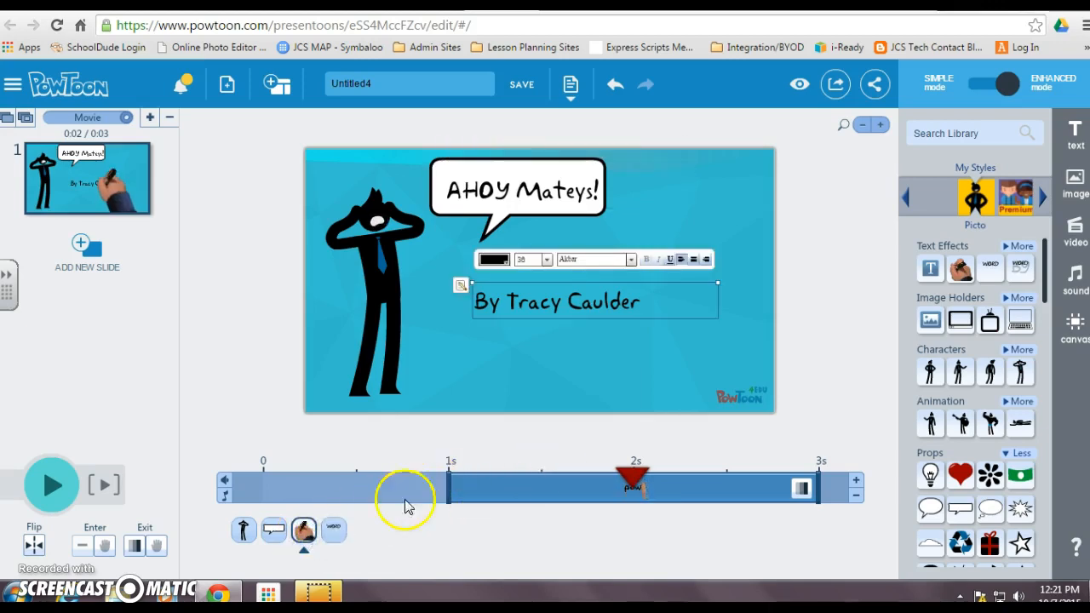
# - Make the handwritten byline start at 1.5 s on the timeline, after the greeting text, and play the slide from the beginning
pyautogui.click(334, 529)
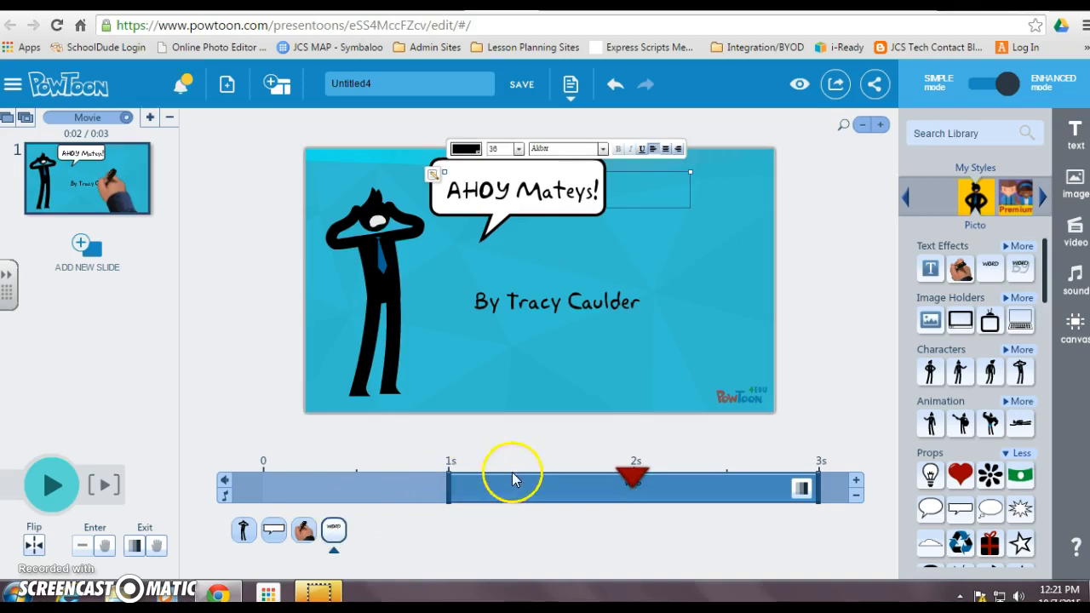
pyautogui.click(304, 530)
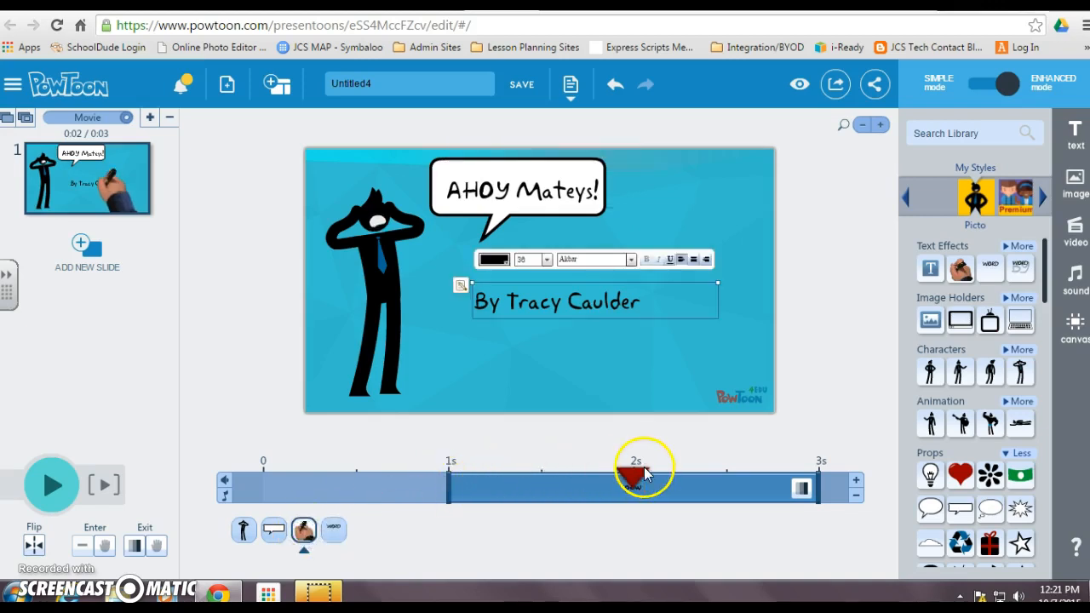
pyautogui.moveTo(625, 473); pyautogui.dragTo(198, 530)
pyautogui.click(304, 529)
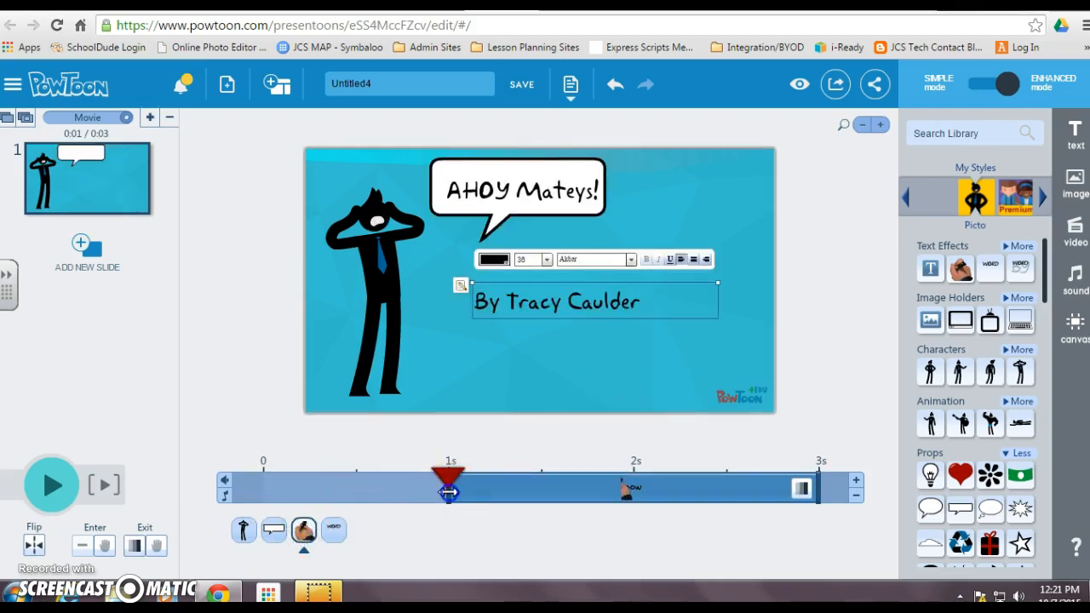
pyautogui.moveTo(471, 491); pyautogui.dragTo(518, 488)
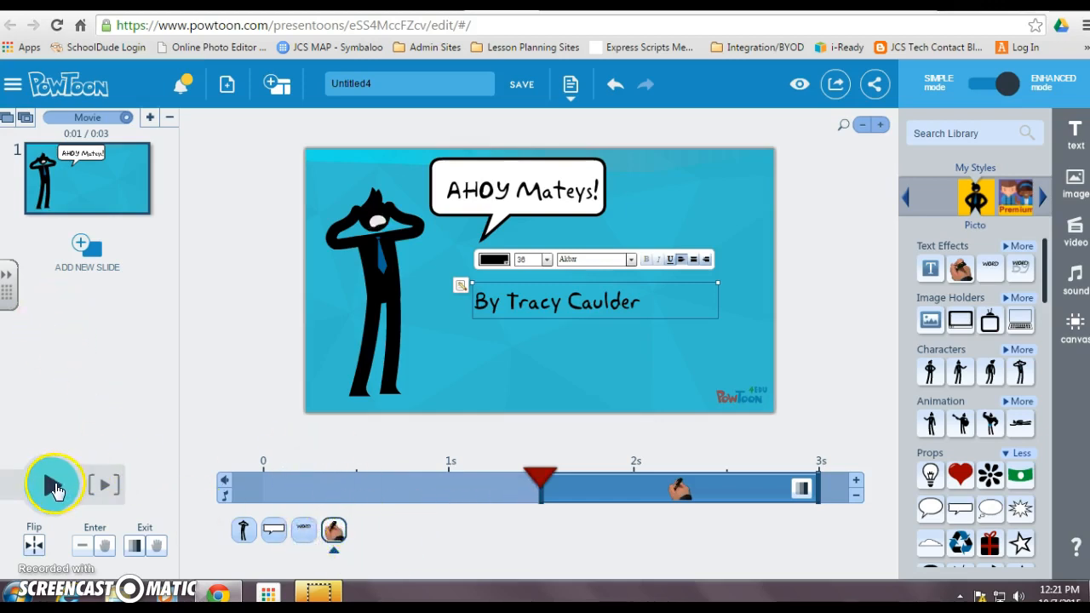
pyautogui.moveTo(546, 485); pyautogui.dragTo(168, 474)
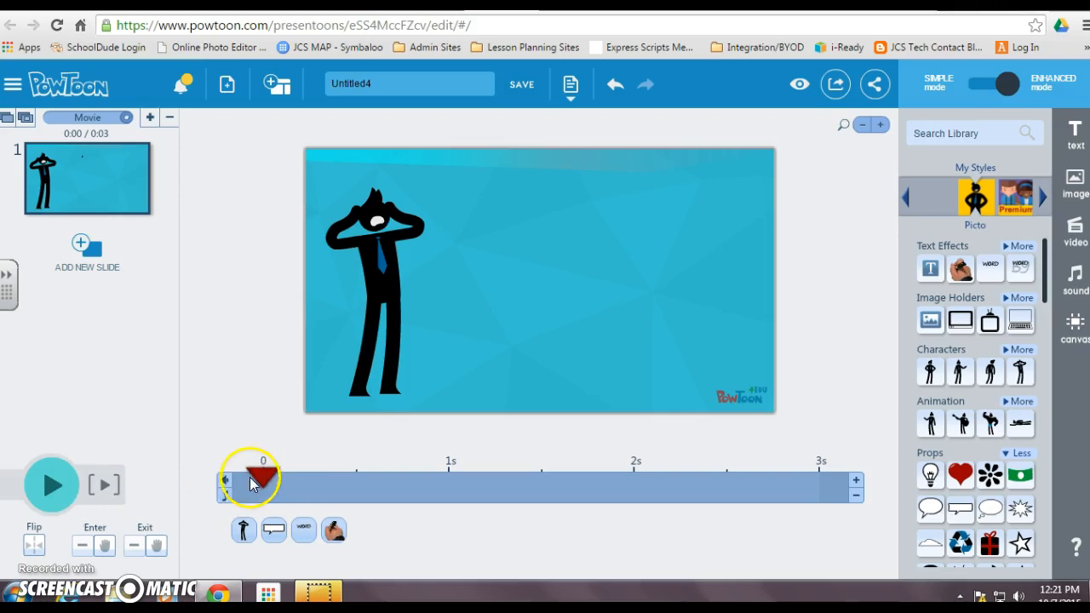
pyautogui.click(52, 489)
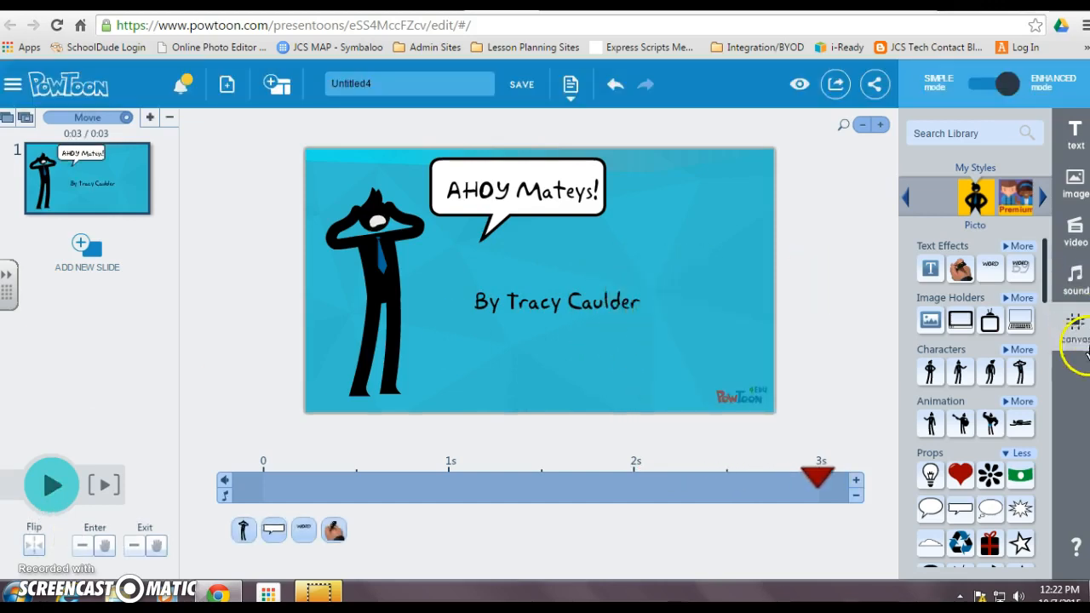
# - Add the free track "Explain Away" from the Happy genre as the movie's background music
pyautogui.click(1072, 279)
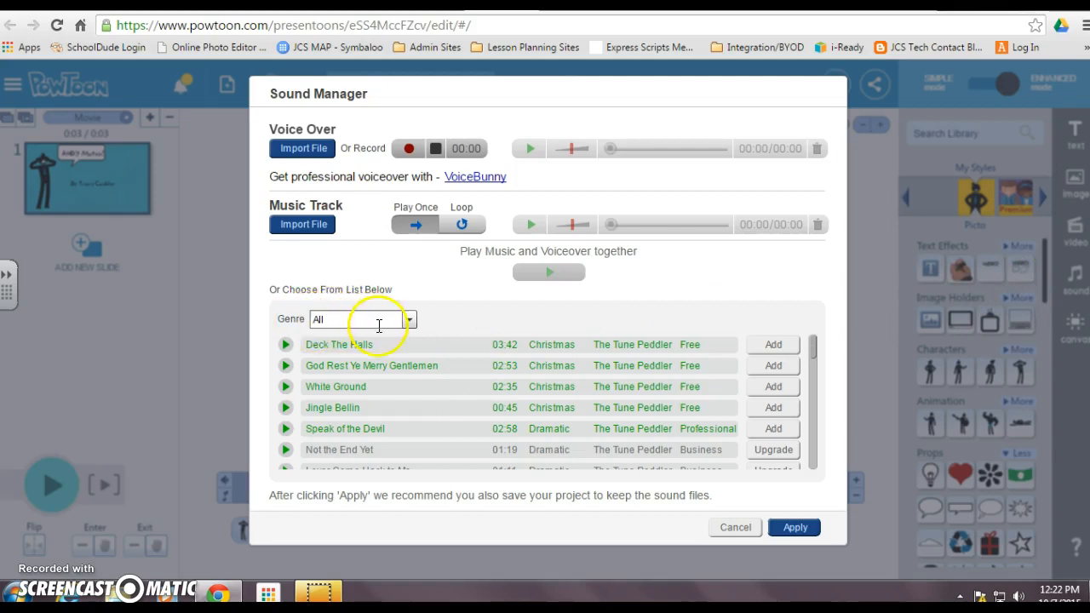
pyautogui.click(408, 320)
pyautogui.moveTo(411, 349); pyautogui.dragTo(413, 364)
pyautogui.click(342, 371)
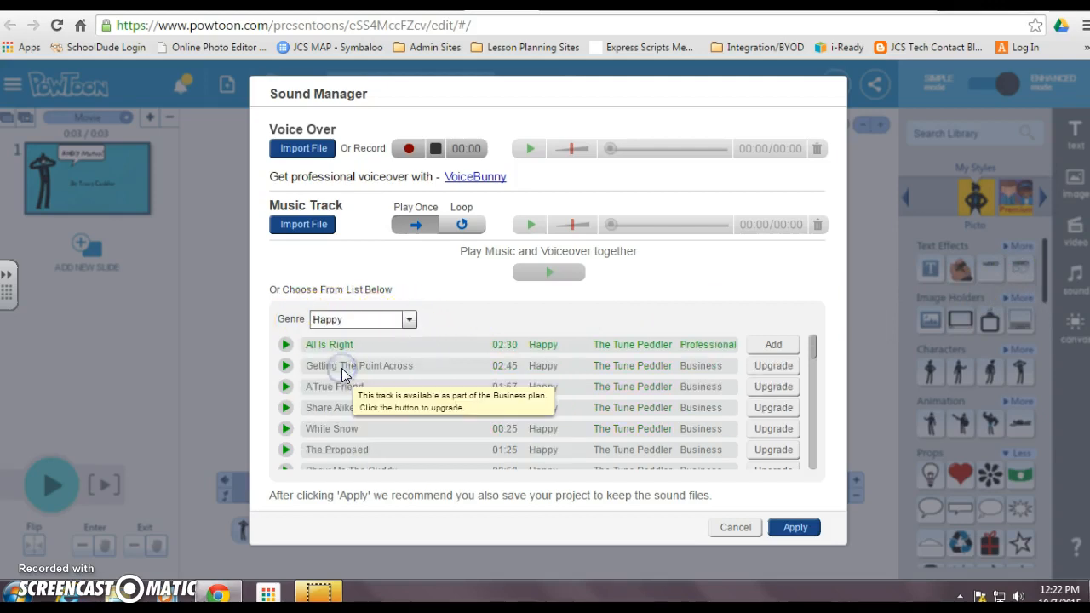
pyautogui.moveTo(811, 347); pyautogui.dragTo(818, 387)
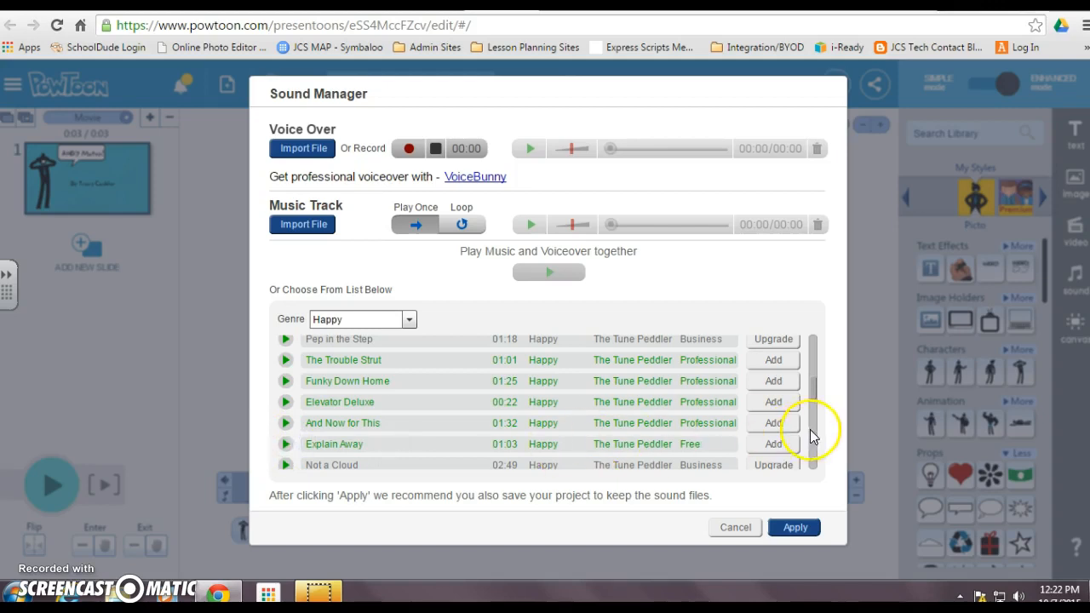
pyautogui.click(774, 446)
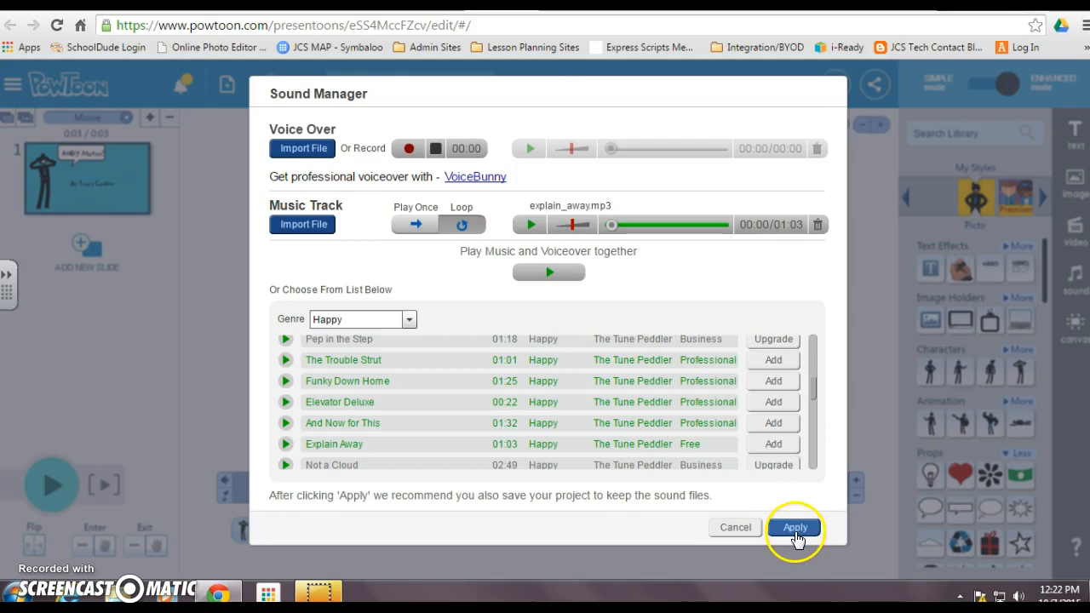
pyautogui.click(794, 530)
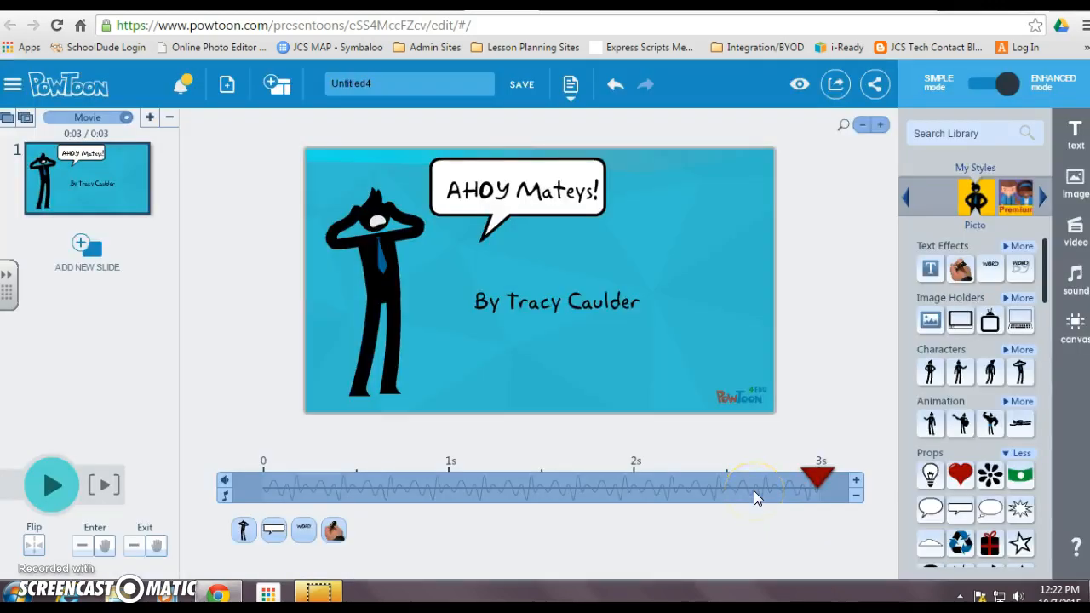
# - Add a second slide and place the animated guitar-playing figure on the right side of its canvas
pyautogui.click(86, 246)
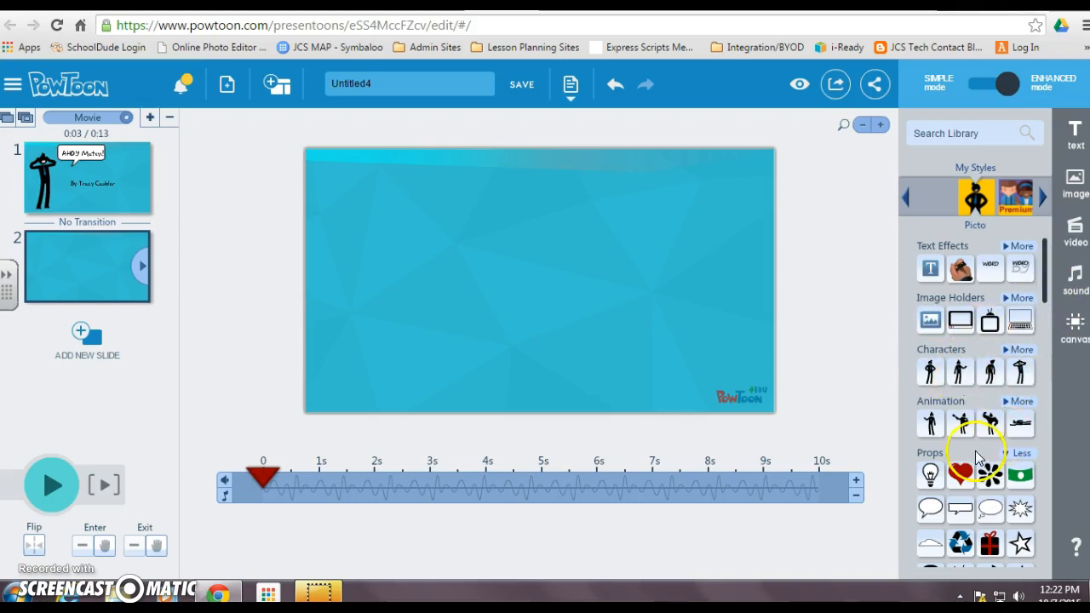
pyautogui.click(1019, 401)
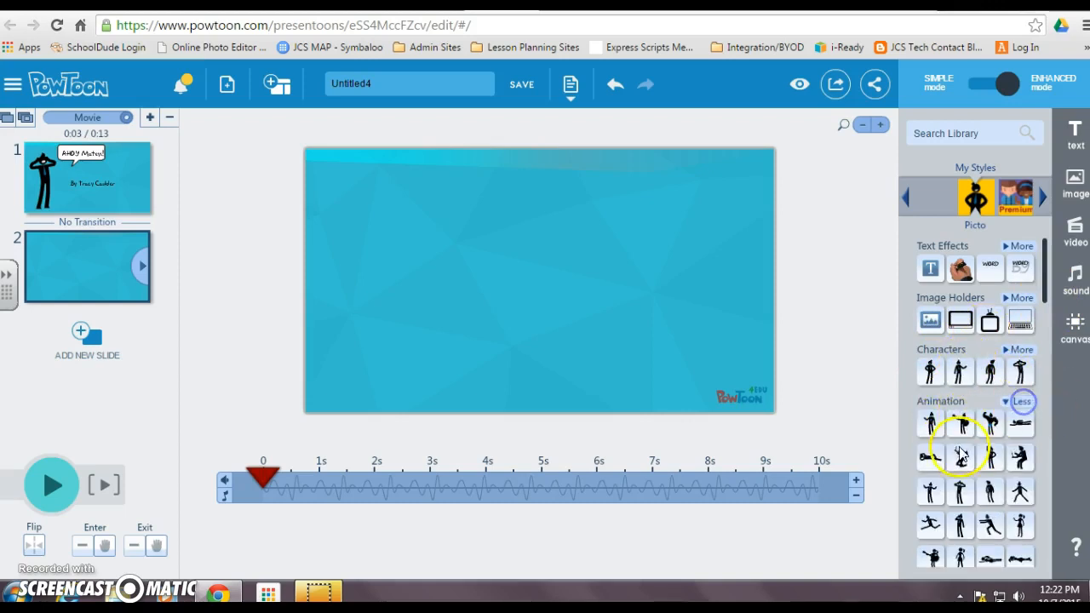
pyautogui.moveTo(963, 432)
pyautogui.moveTo(963, 431); pyautogui.dragTo(652, 288)
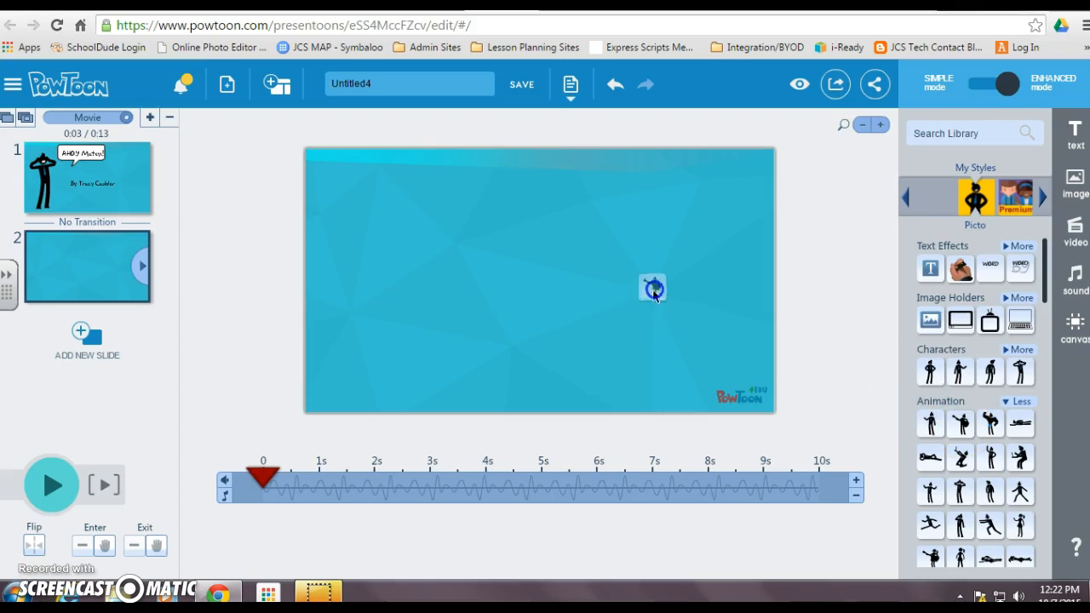
pyautogui.click(451, 230)
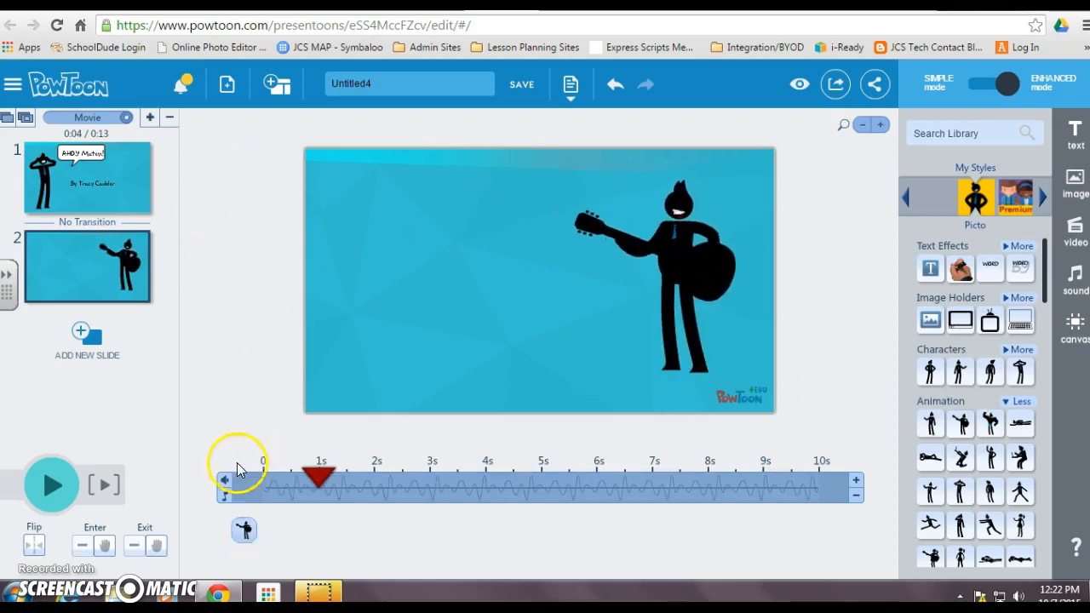
# - Add a handwriting text effect reading "Act Safely!" beside the guitar player on slide 2
pyautogui.moveTo(969, 272); pyautogui.dragTo(454, 225)
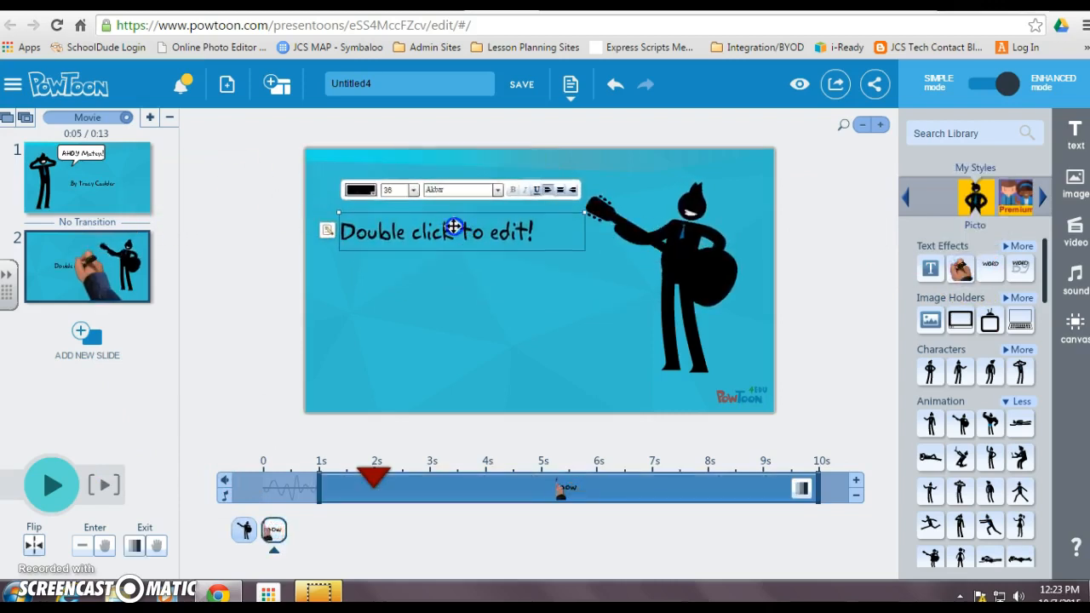
pyautogui.doubleClick(528, 235)
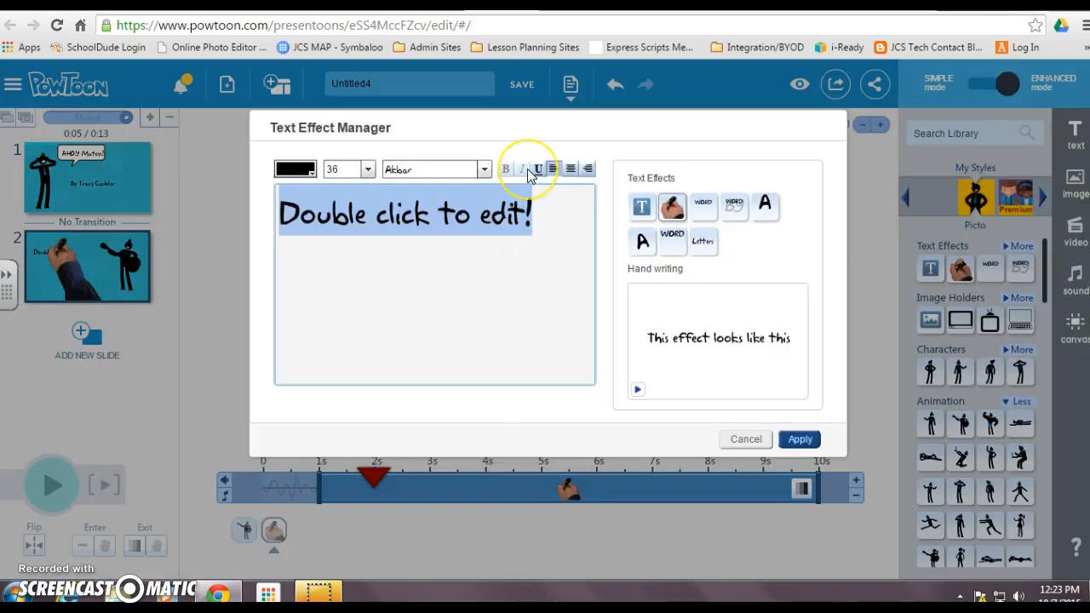
pyautogui.write('A')
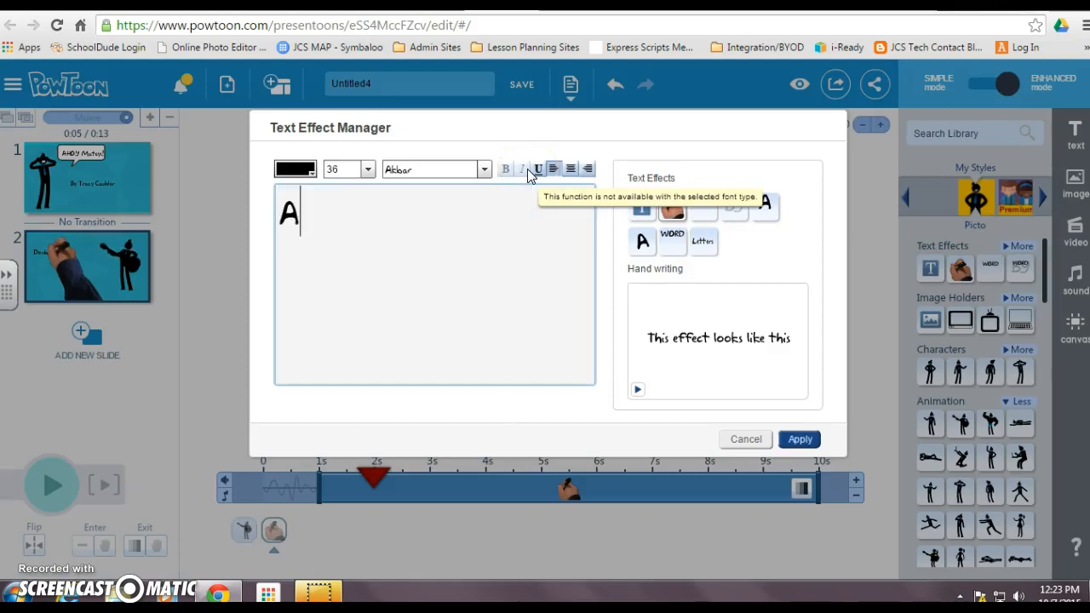
pyautogui.write('d')
pyautogui.press('BackSpace')
pyautogui.write('ct Safely!')
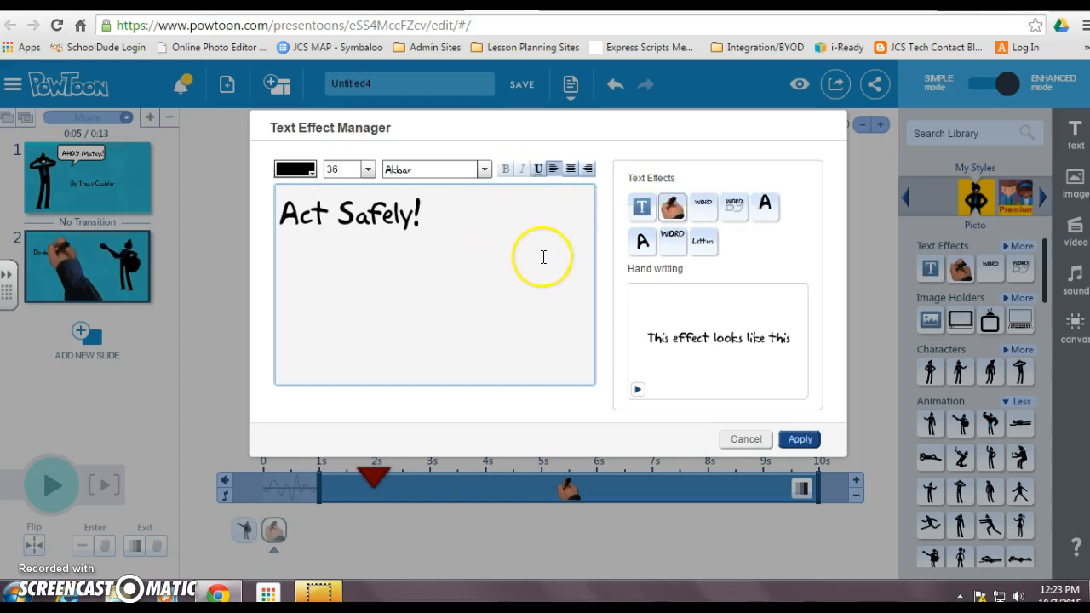
pyautogui.click(802, 439)
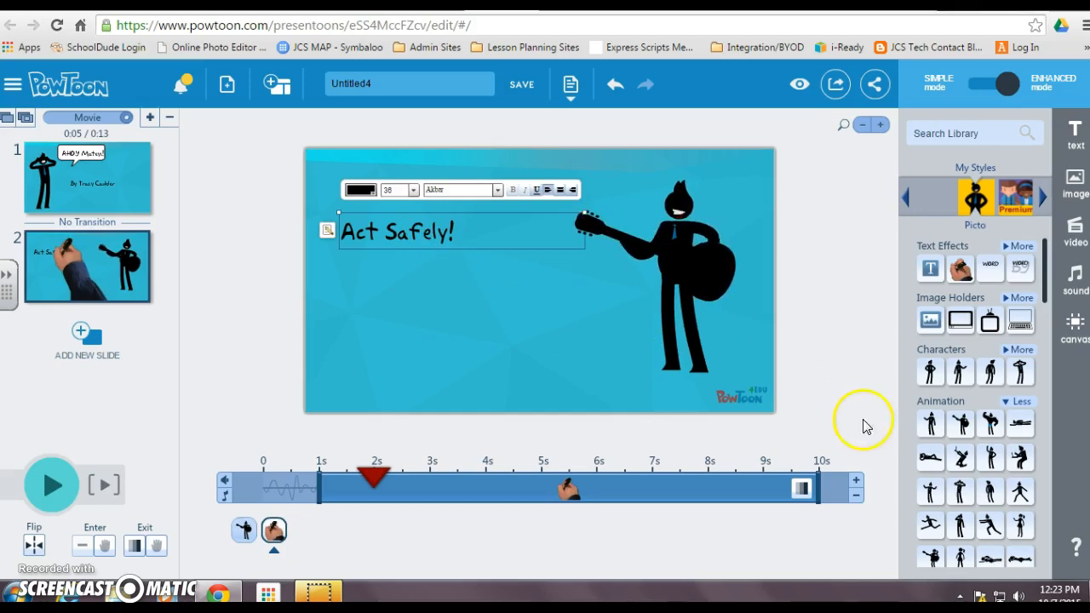
# - Apply the Zoom Out Up transition between slides 1 and 2
pyautogui.click(1022, 402)
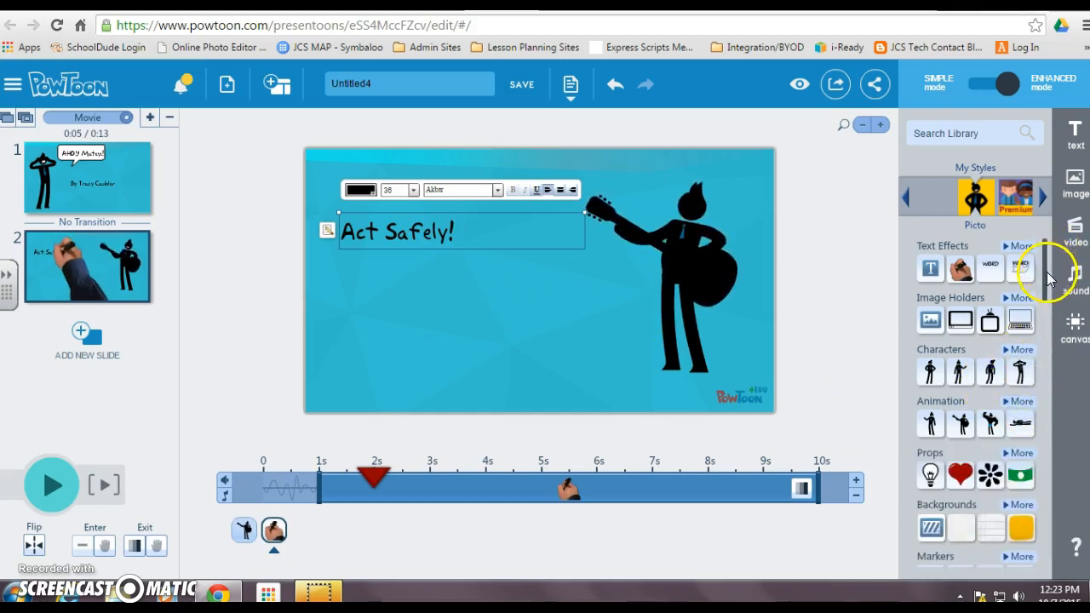
pyautogui.click(1022, 453)
pyautogui.moveTo(1030, 280)
pyautogui.moveTo(1047, 280); pyautogui.dragTo(1060, 545)
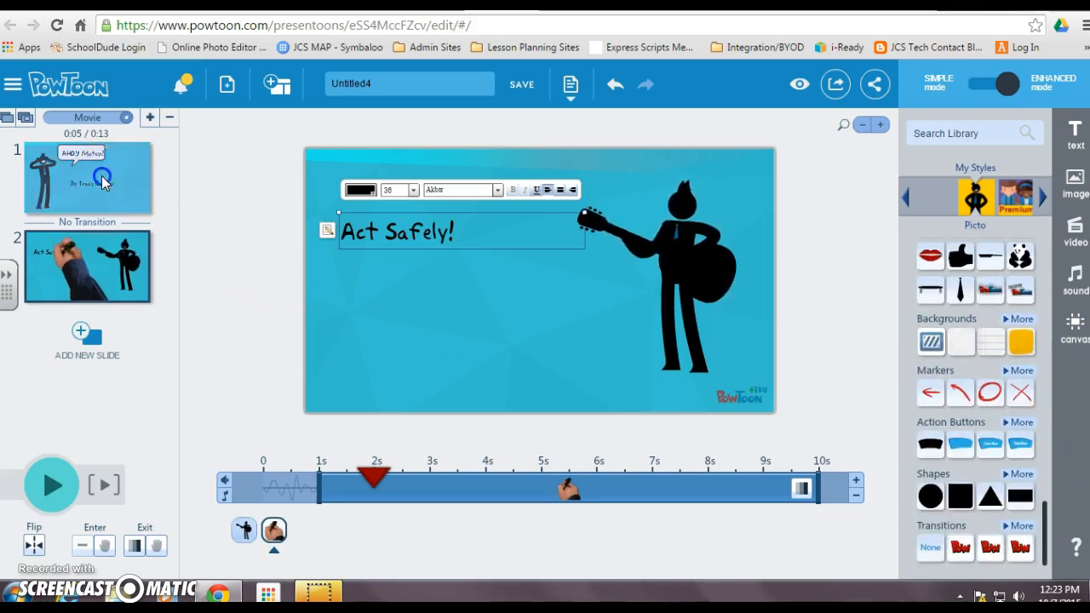
pyautogui.click(47, 211)
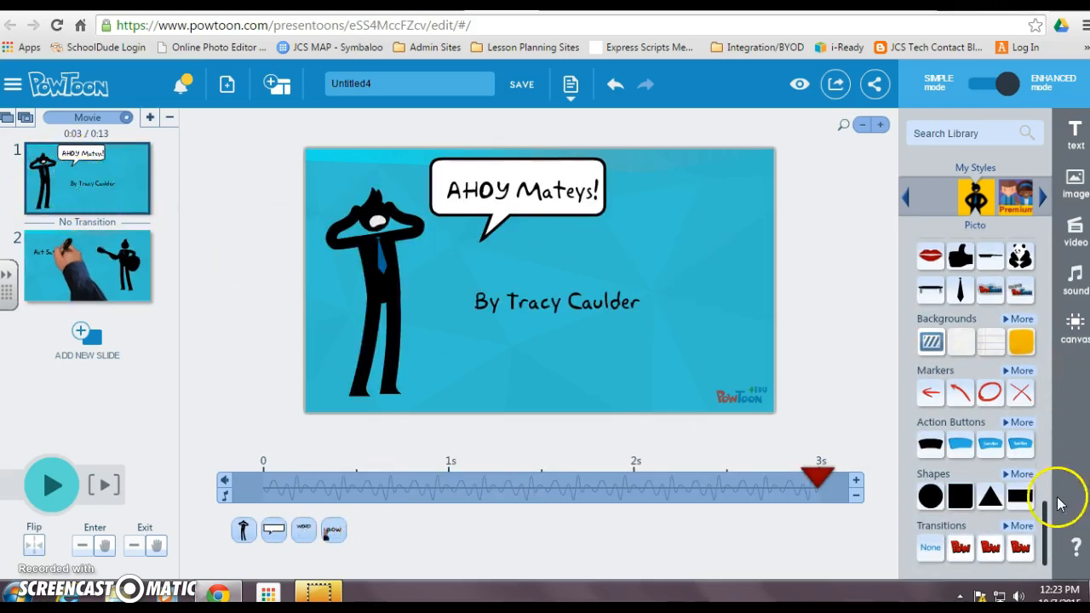
pyautogui.click(1018, 525)
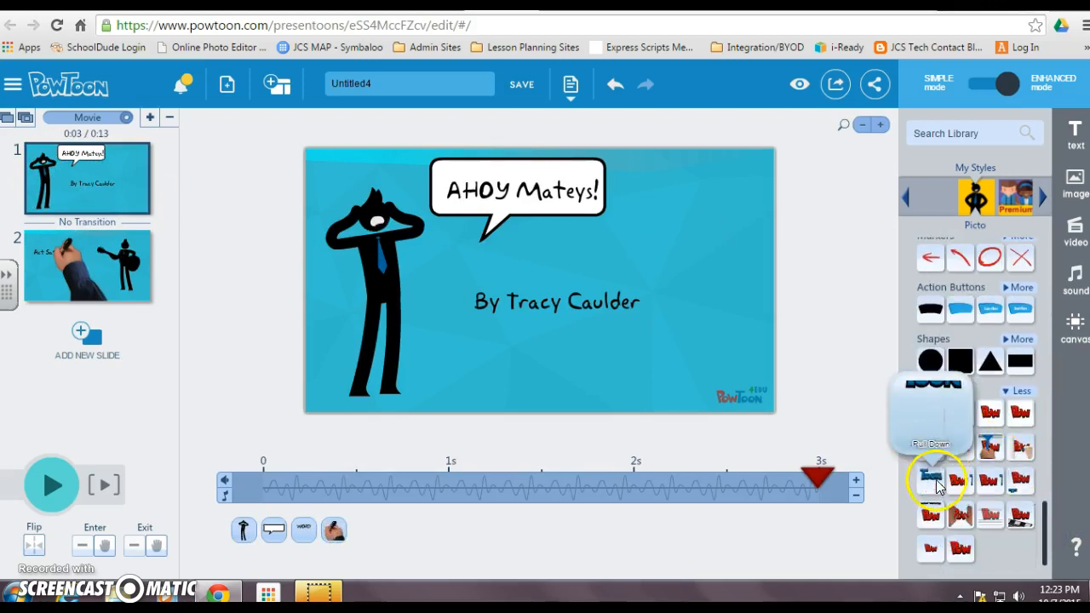
pyautogui.moveTo(932, 458)
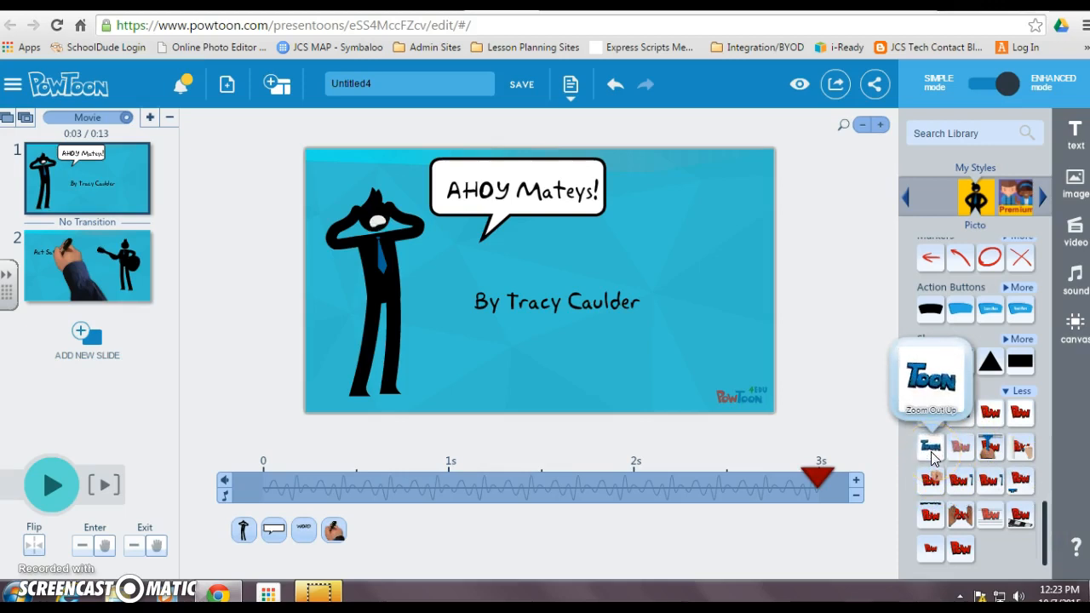
pyautogui.click(931, 458)
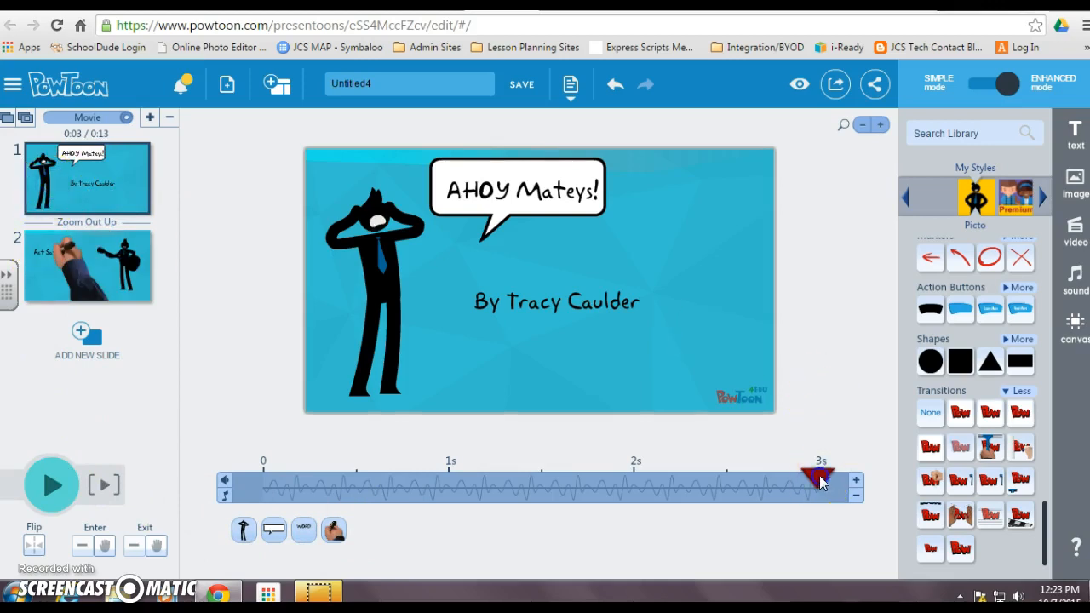
# - Play the whole movie from the start of slide 1 to review the transition and both slides
pyautogui.moveTo(821, 476); pyautogui.dragTo(174, 569)
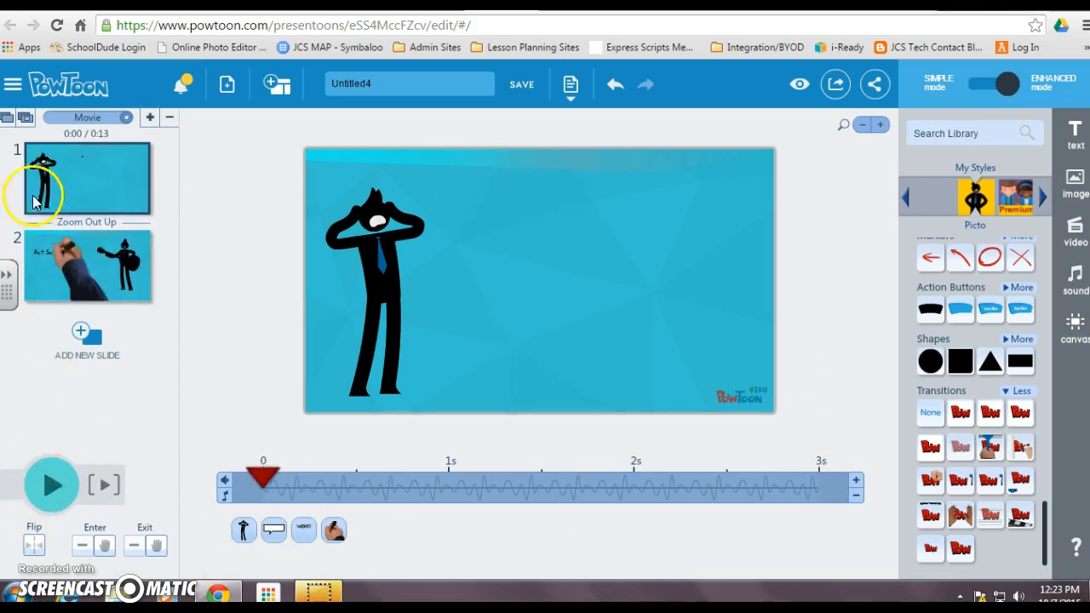
pyautogui.click(52, 483)
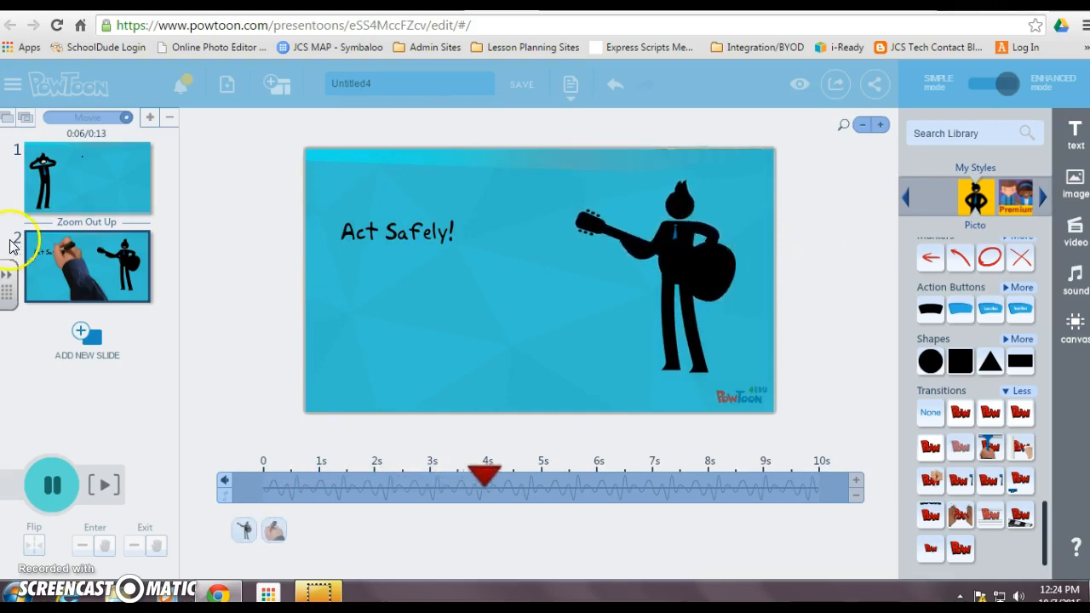
pyautogui.click(51, 485)
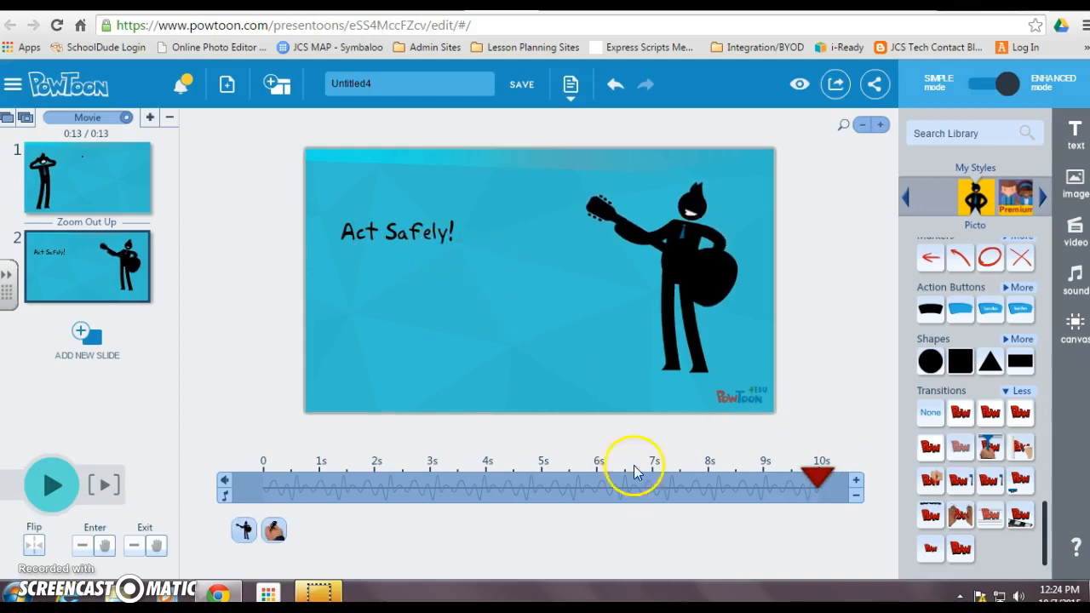
# - Shorten slide 2 to a duration of 7 seconds
pyautogui.click(857, 496)
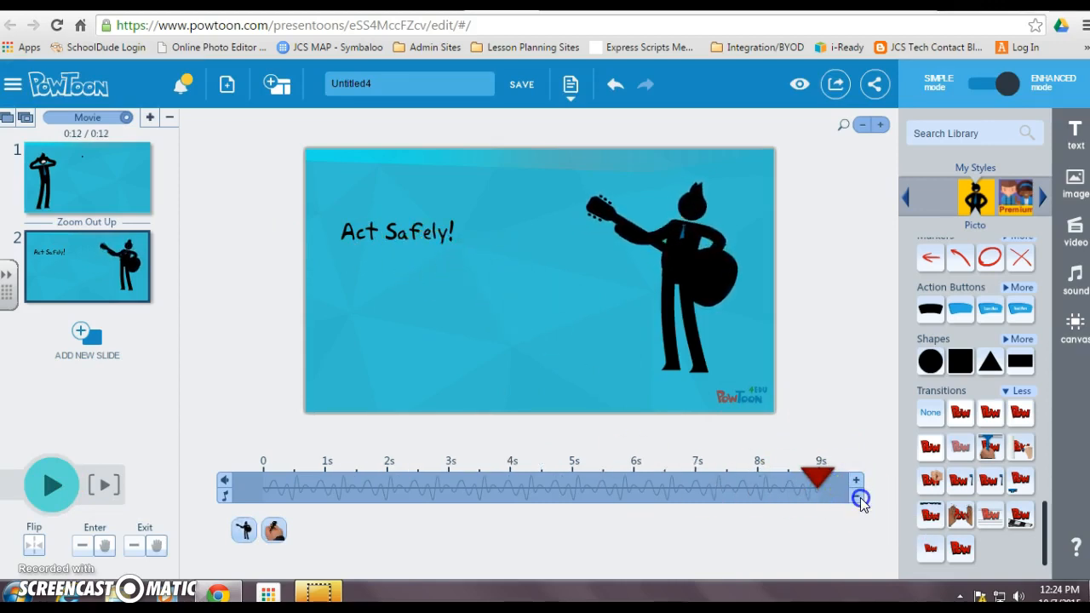
pyautogui.click(857, 498)
pyautogui.click(855, 498)
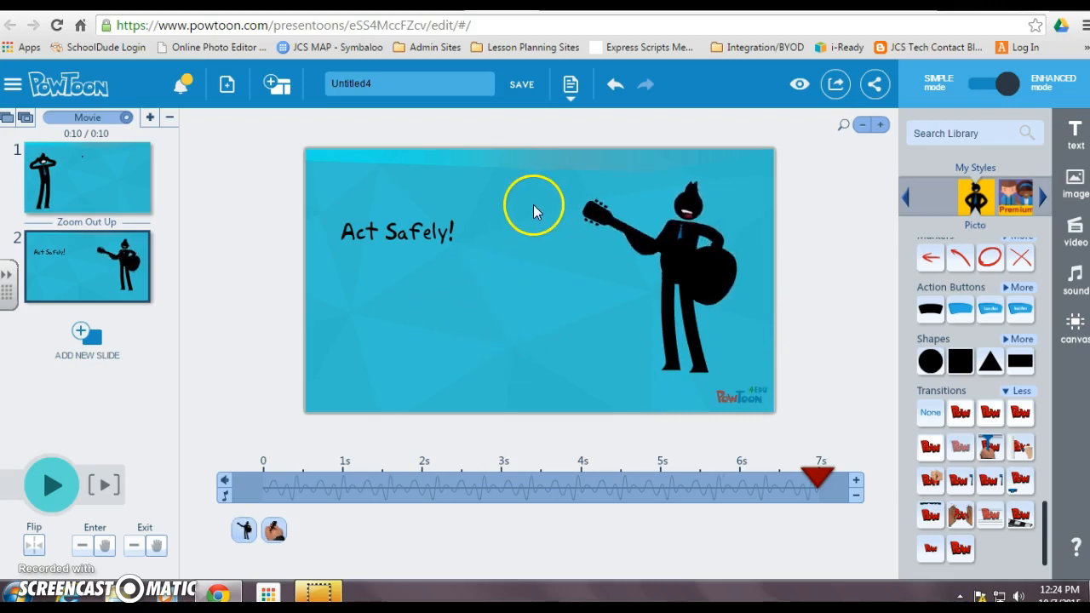
# - Title the presentation "Ahoy!" and save it
pyautogui.click(379, 85)
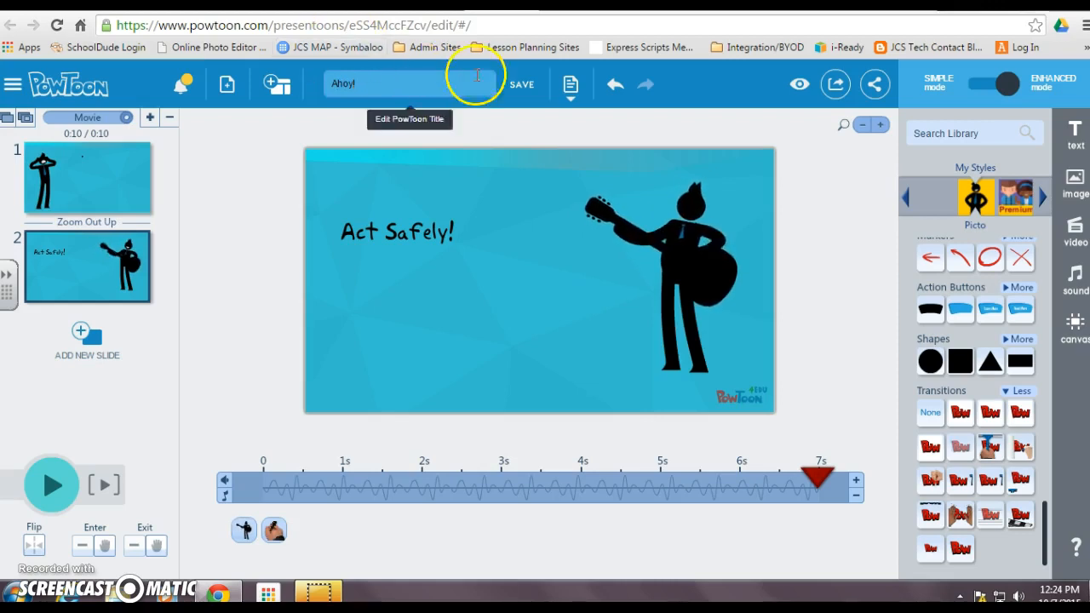
pyautogui.click(525, 86)
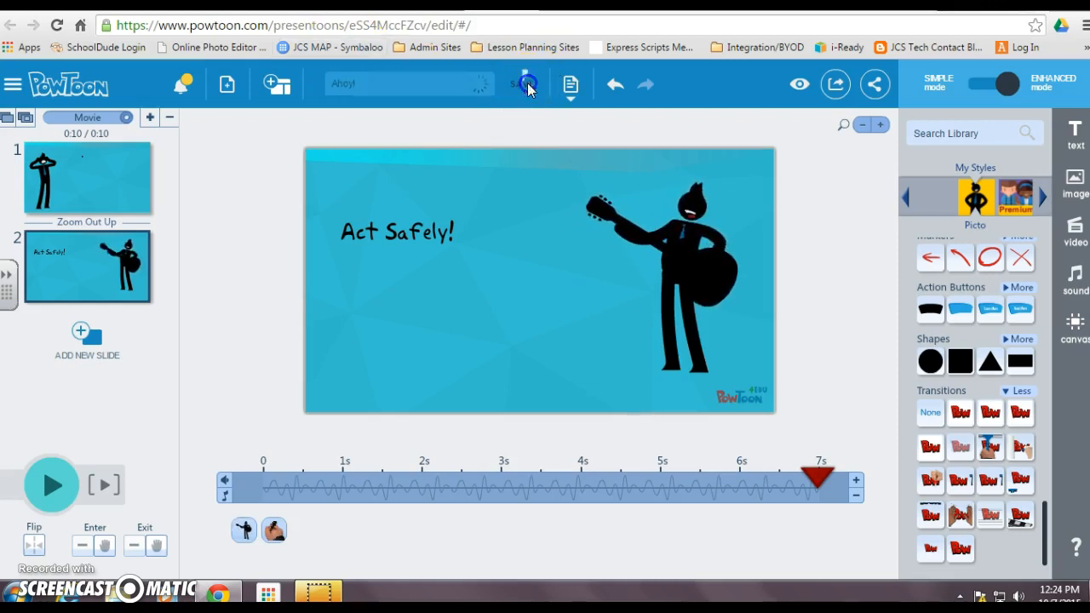